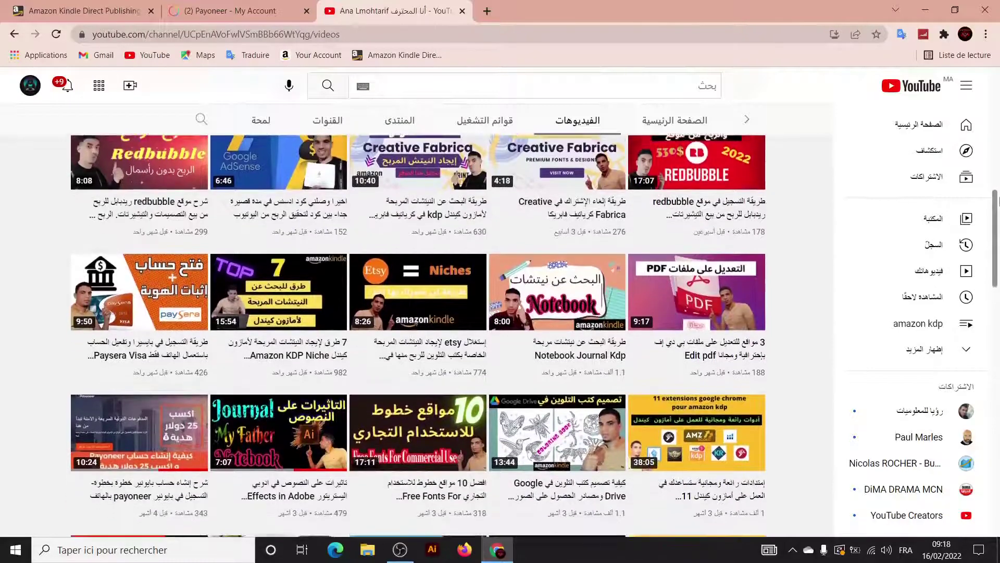
pyautogui.moveTo(998, 198); pyautogui.dragTo(997, 371)
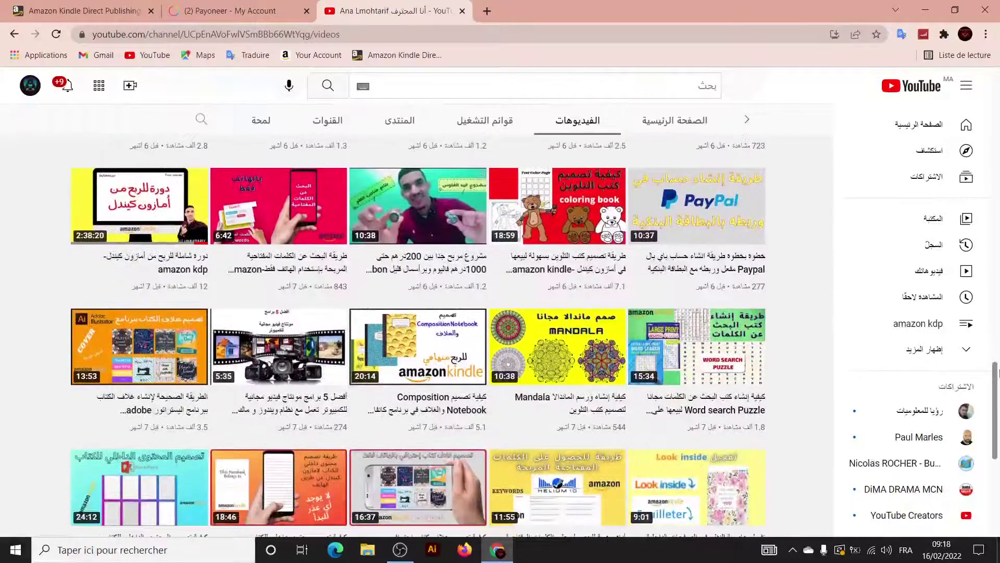
pyautogui.click(106, 6)
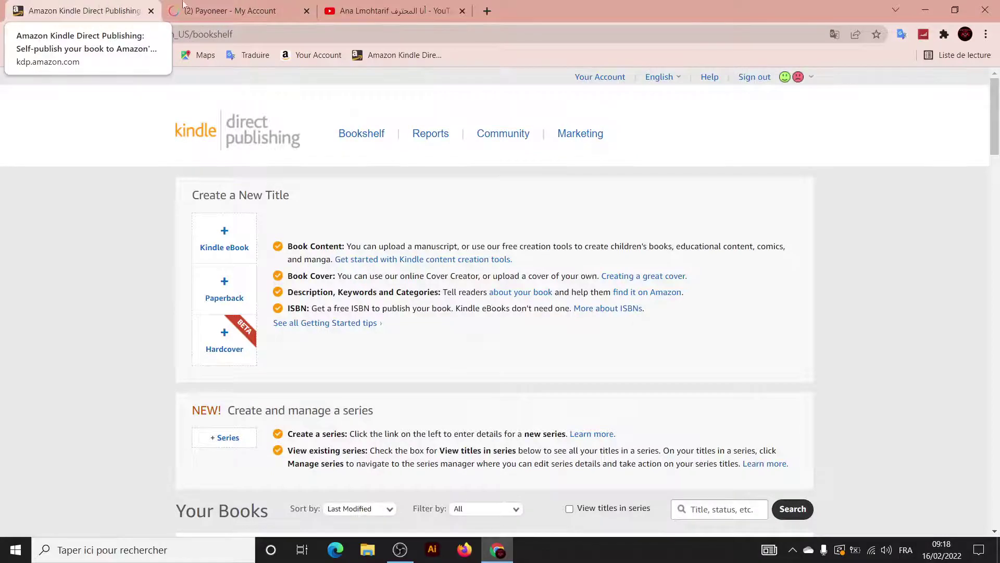
pyautogui.click(225, 7)
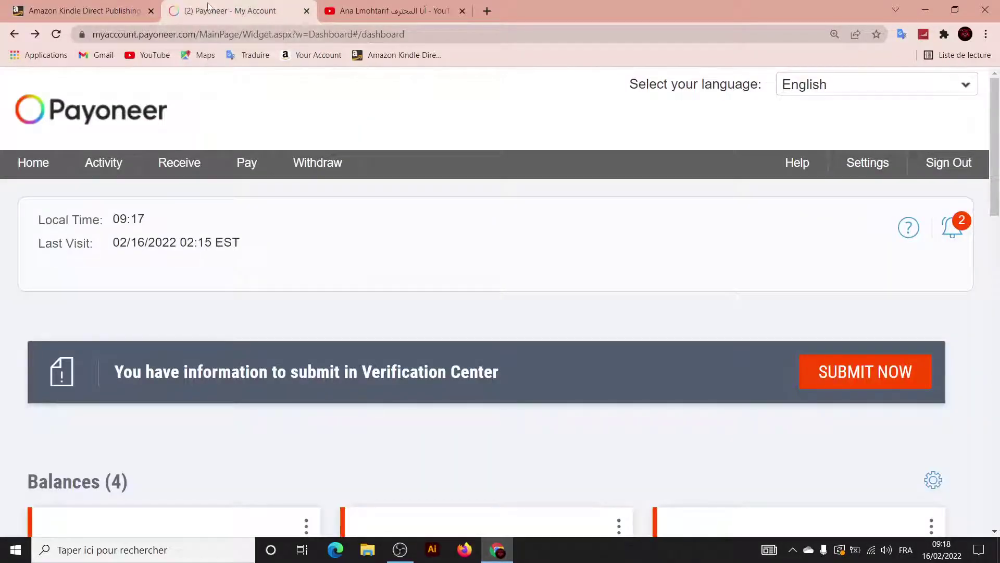
pyautogui.click(69, 5)
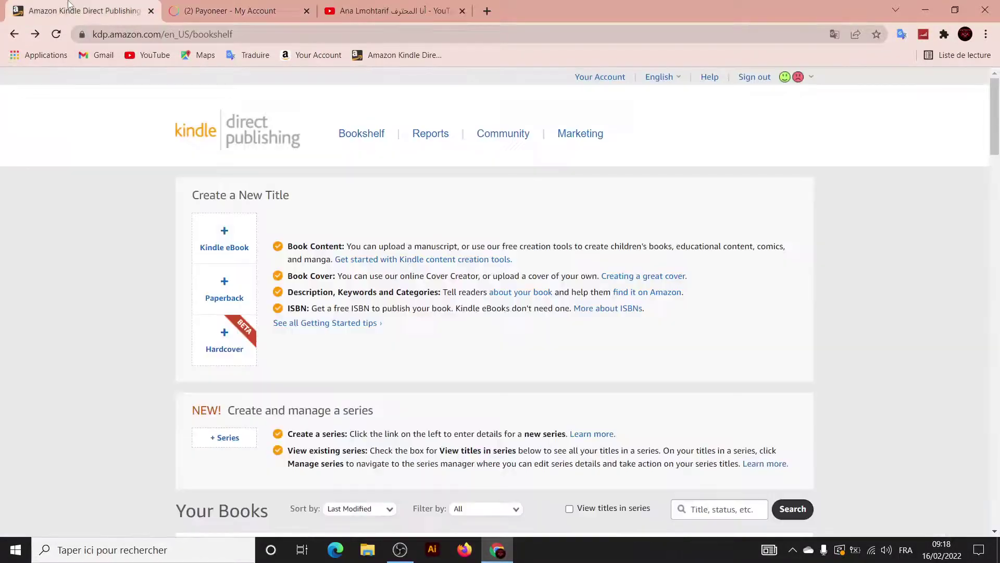
pyautogui.click(232, 12)
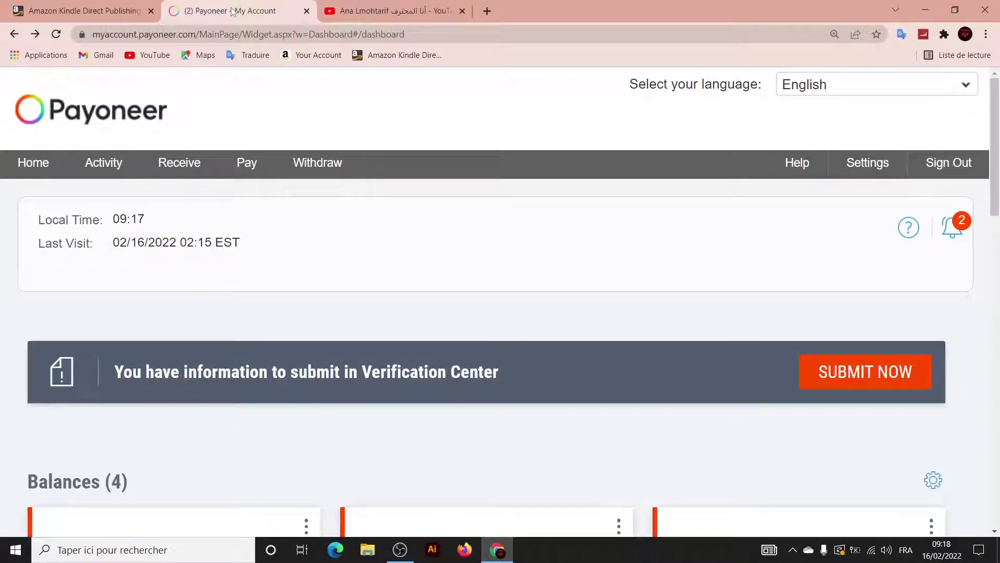
# Switch to Kindle Direct Publishing and open the account settings at the Getting Paid section.
pyautogui.click(102, 5)
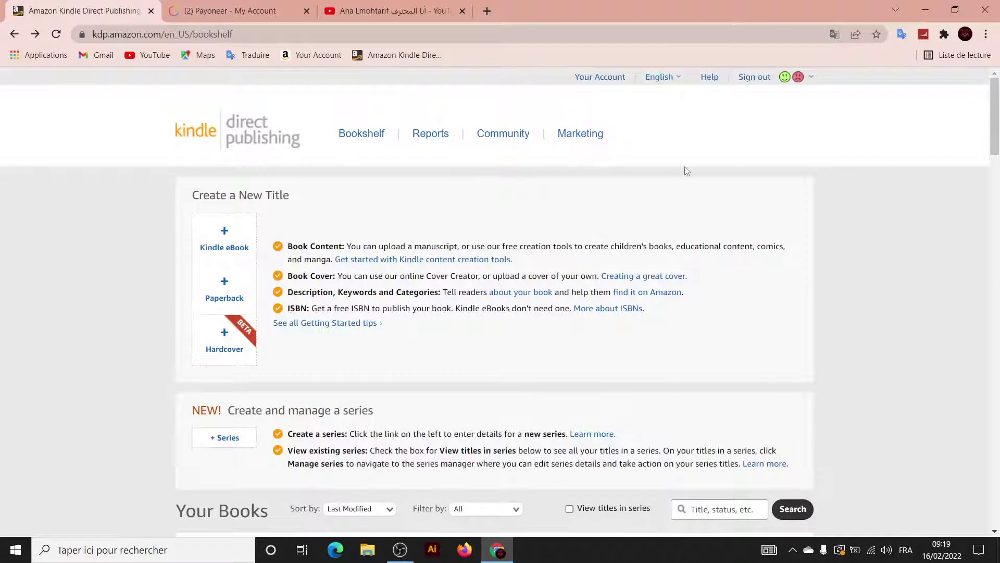
pyautogui.click(666, 81)
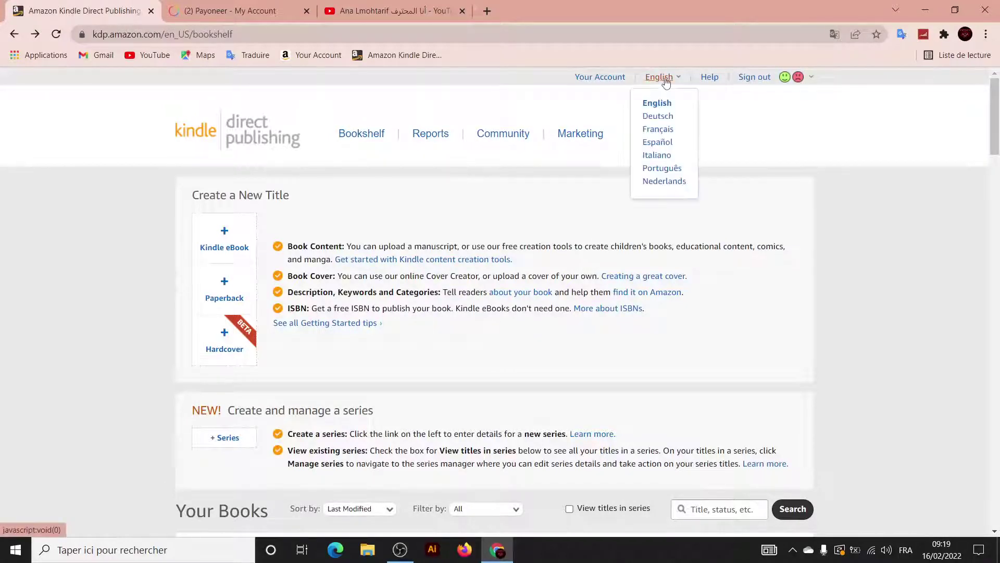
pyautogui.click(597, 84)
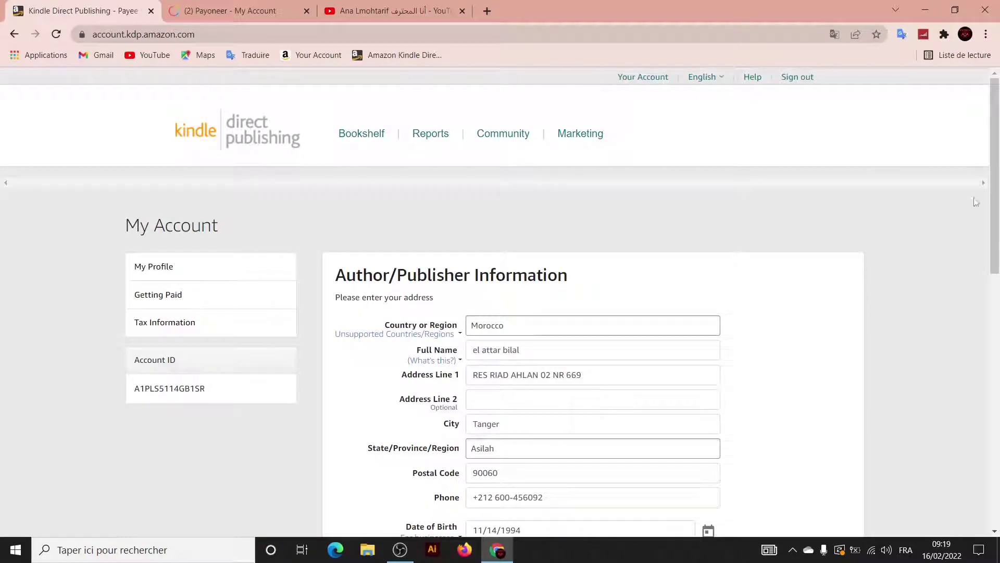
pyautogui.moveTo(997, 198); pyautogui.dragTo(997, 321)
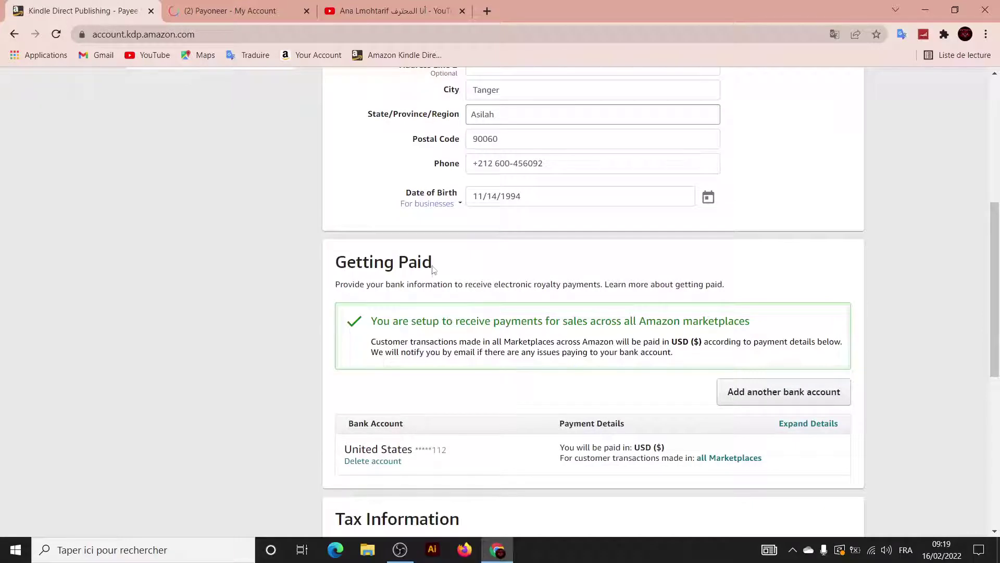
pyautogui.moveTo(434, 270); pyautogui.dragTo(337, 259)
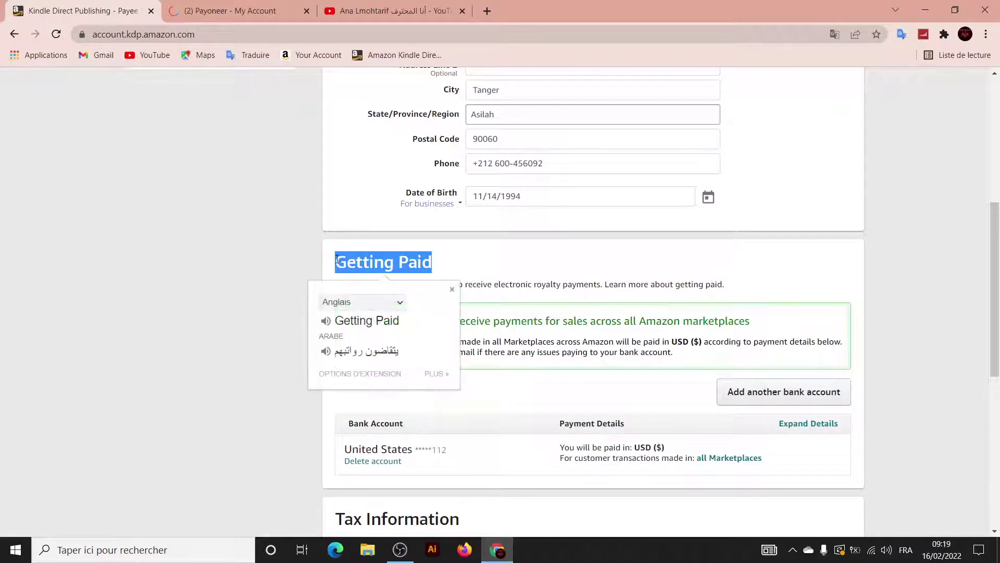
pyautogui.click(249, 266)
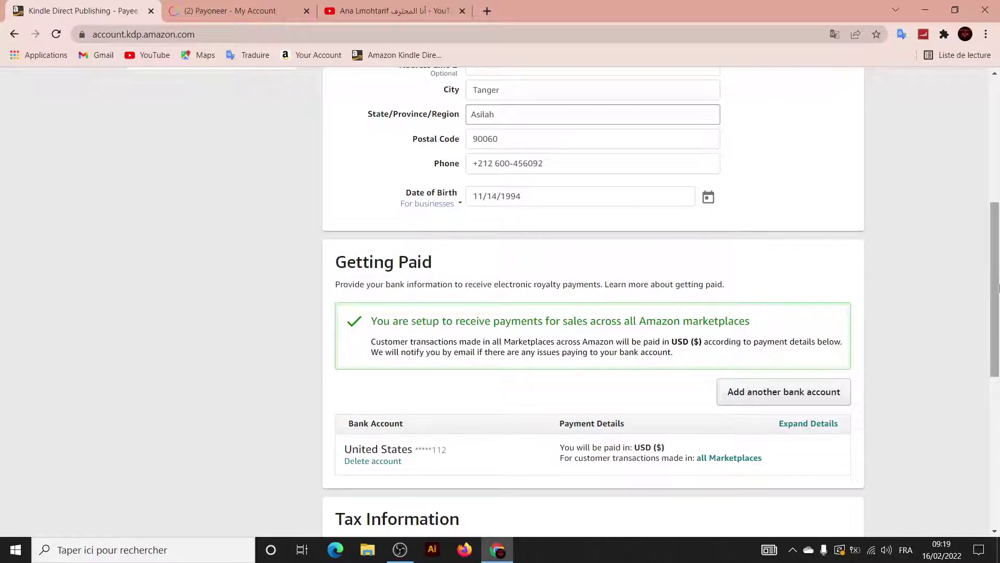
# Delete the existing United States bank account from the Getting Paid section and confirm the deletion.
pyautogui.scroll(-2, 998, 287)
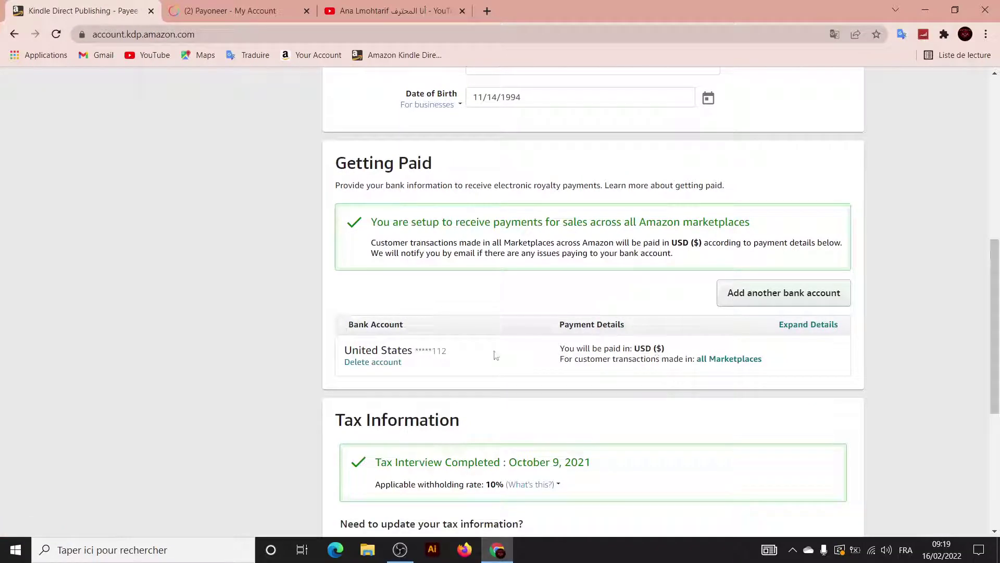
pyautogui.click(398, 365)
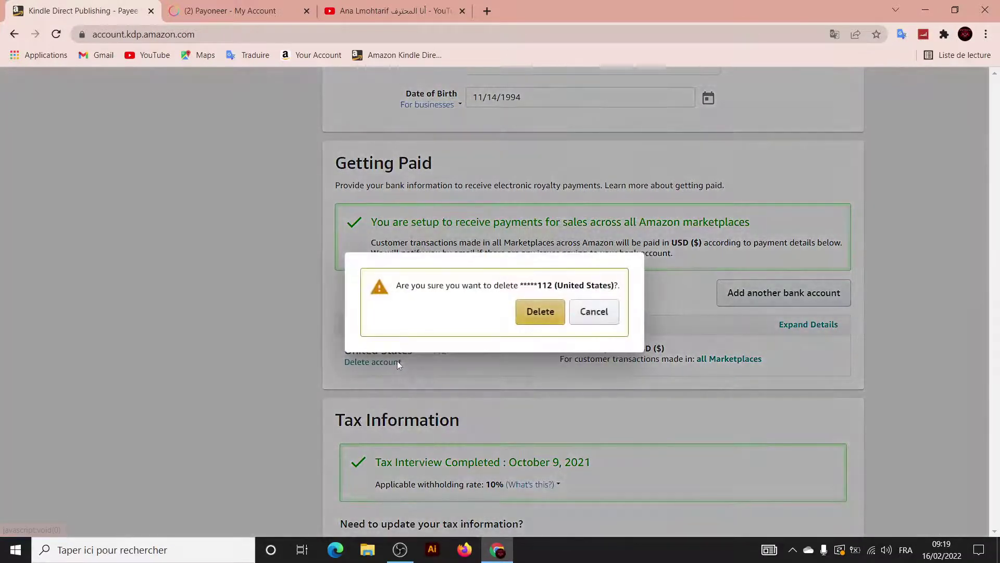
pyautogui.click(540, 312)
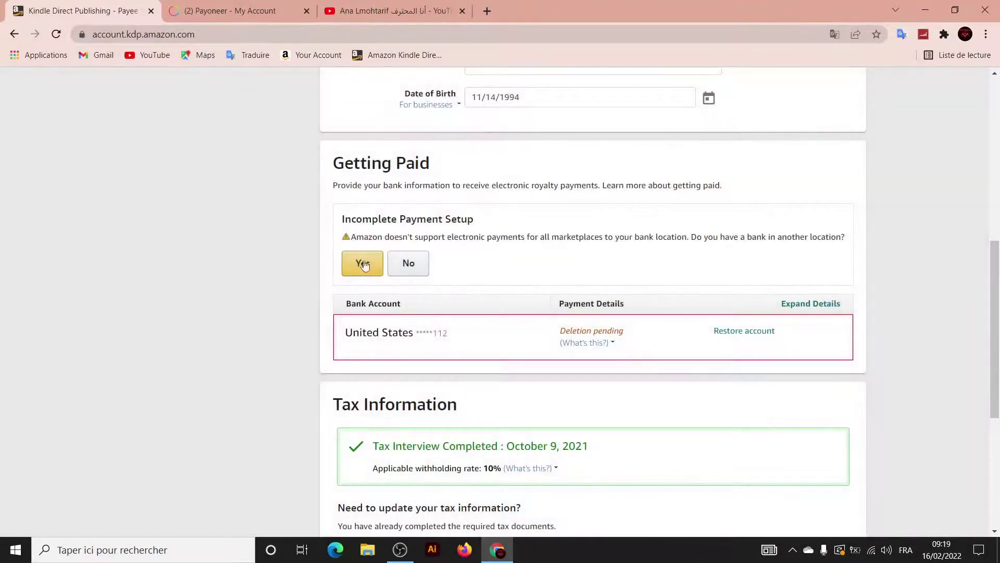
# Answer Yes to having a bank in another location and set the bank's country to United States.
pyautogui.click(362, 263)
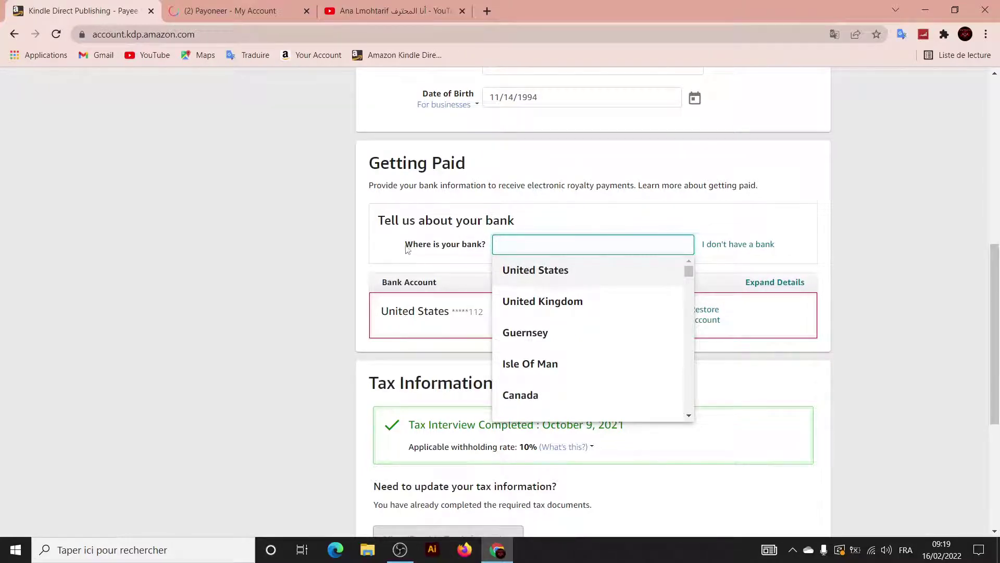
pyautogui.moveTo(406, 249); pyautogui.dragTo(490, 252)
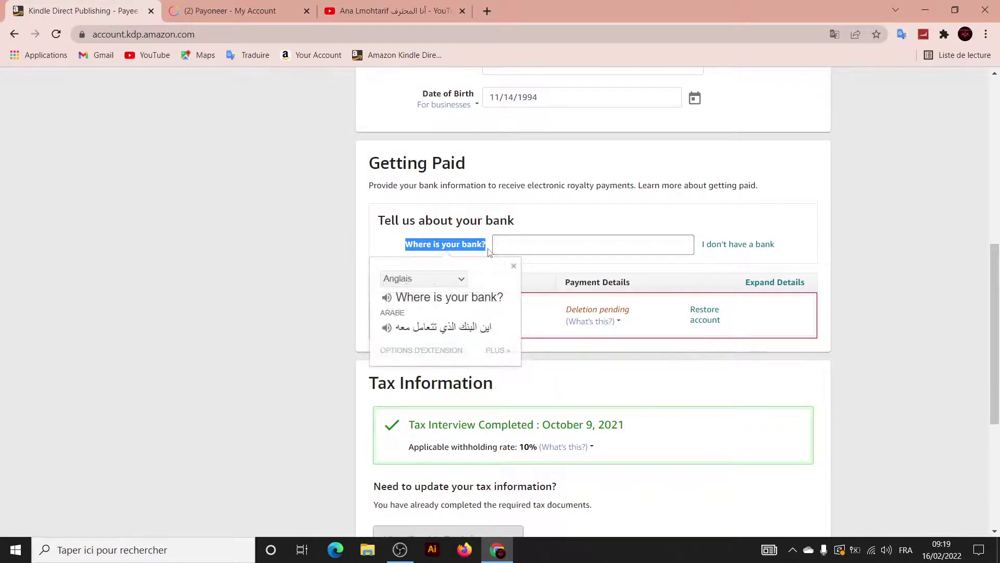
pyautogui.click(328, 243)
pyautogui.click(598, 246)
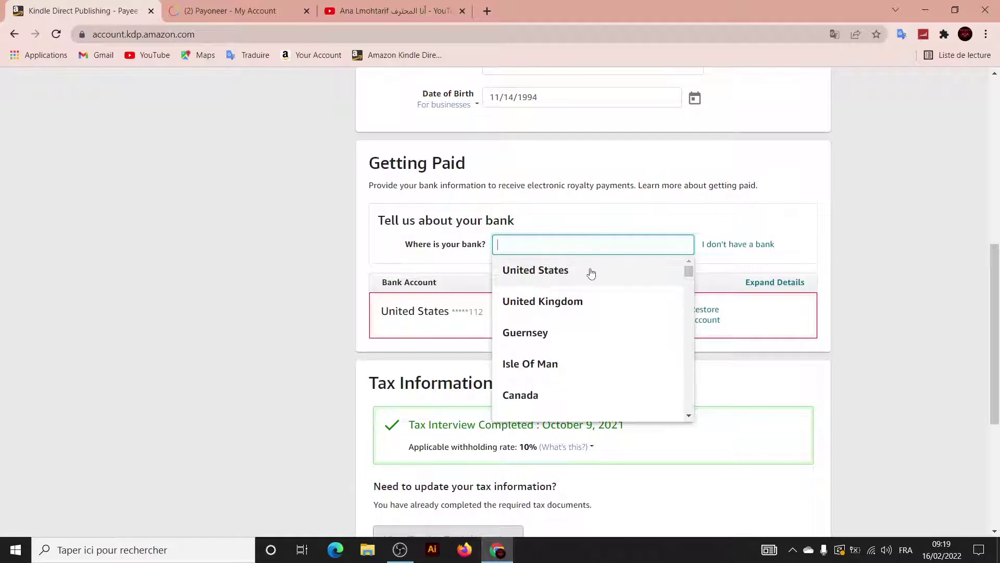
pyautogui.click(558, 275)
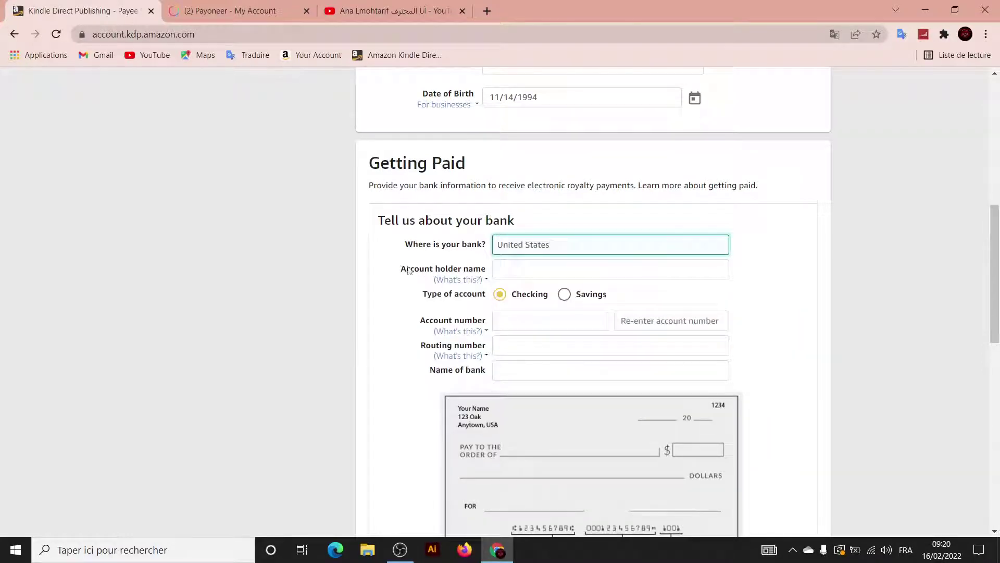
# Review the bank form's fields for account holder name, account number, routing number and name of bank.
pyautogui.moveTo(399, 268); pyautogui.dragTo(487, 369)
pyautogui.click(532, 368)
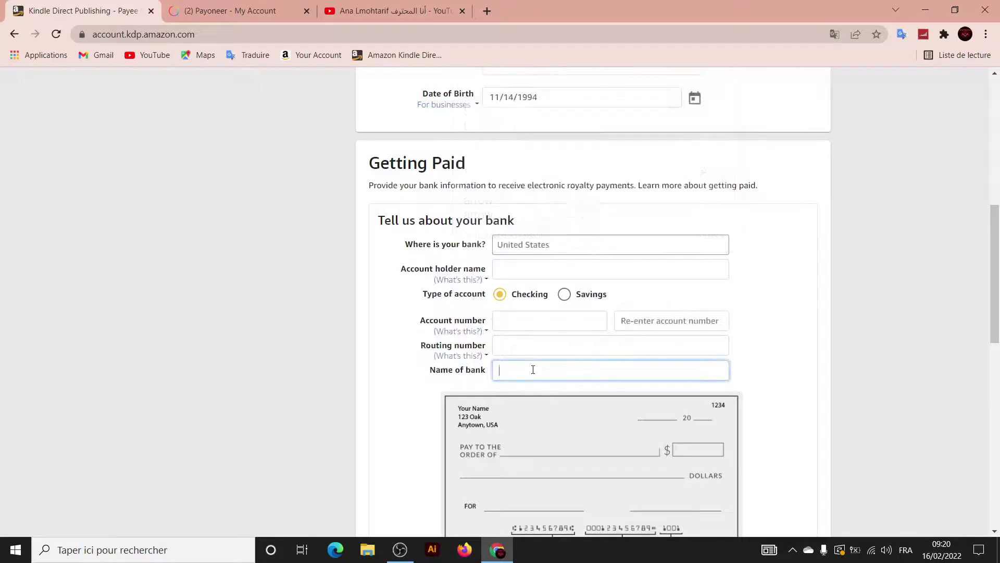
pyautogui.click(533, 354)
pyautogui.click(521, 323)
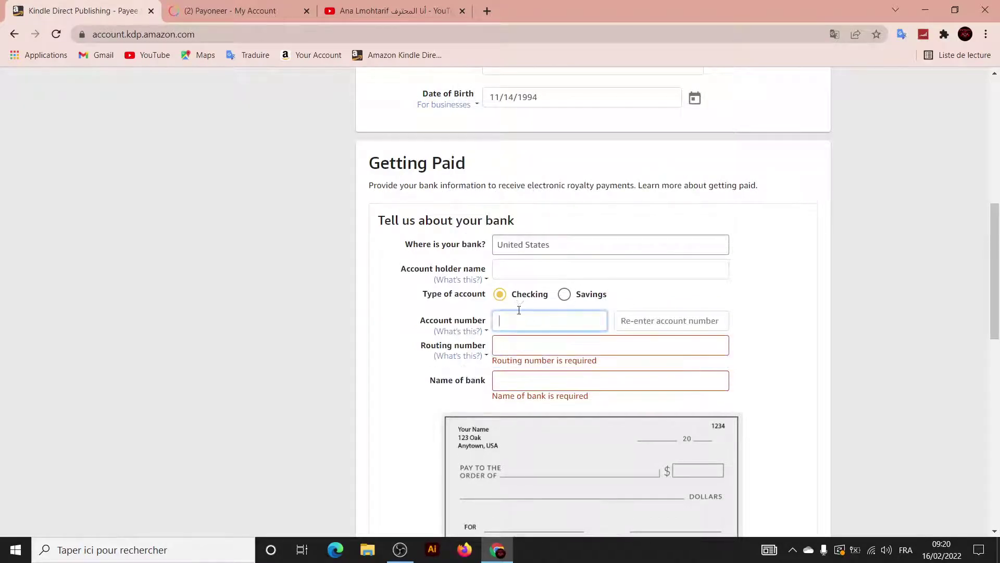
pyautogui.click(516, 275)
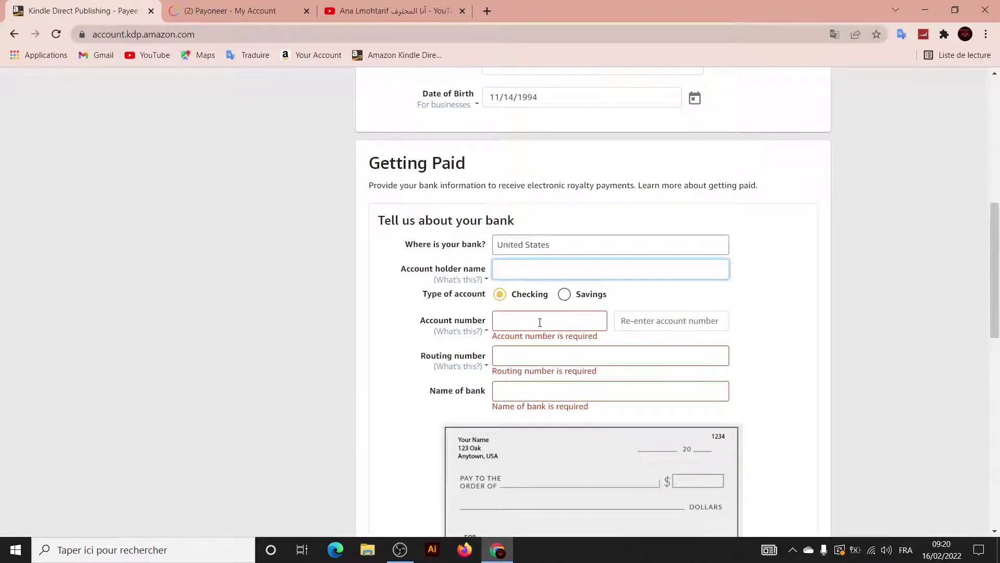
pyautogui.click(649, 323)
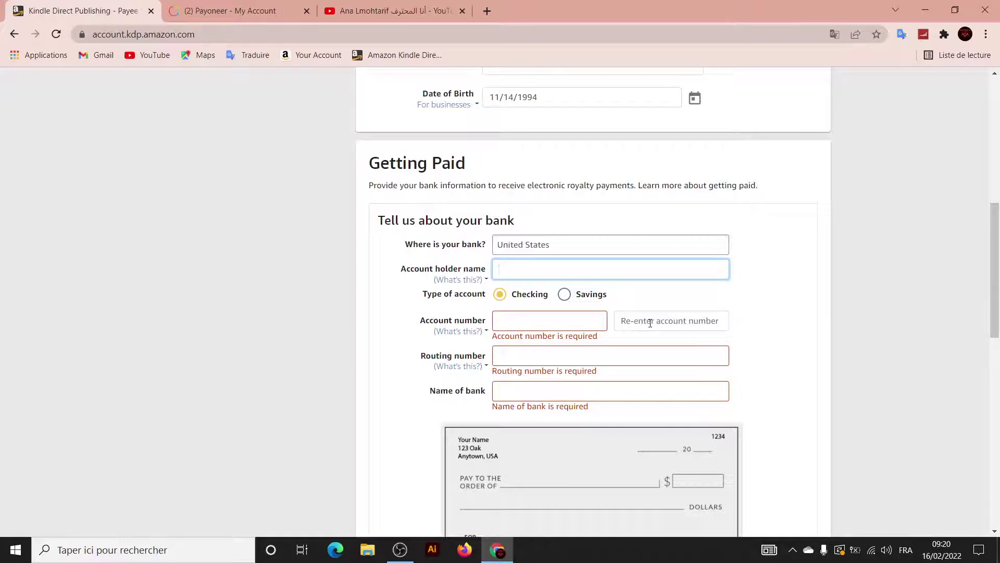
pyautogui.click(239, 276)
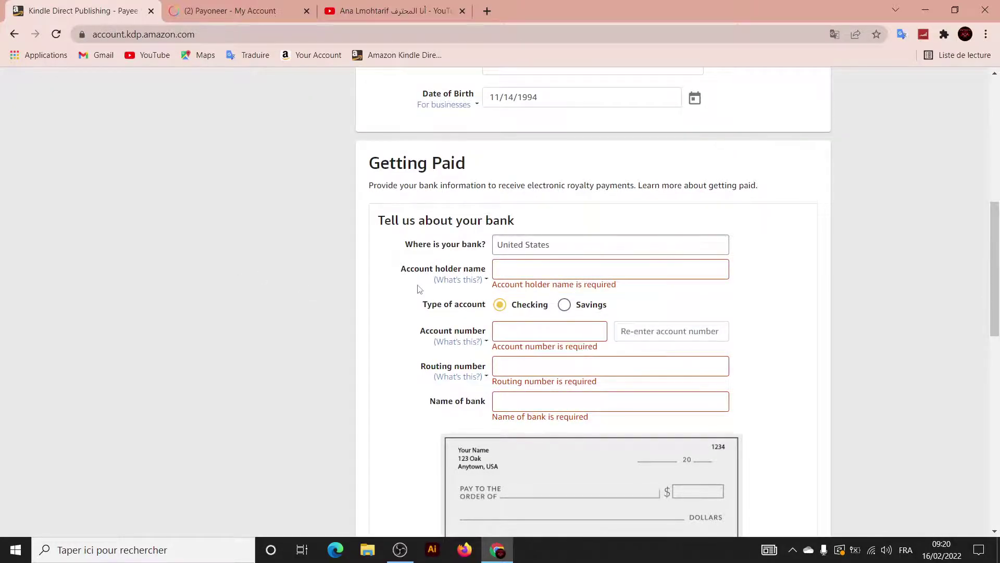
# Switch to Payoneer, select English as the site language and open the Global Payment Service receiving accounts.
pyautogui.click(220, 3)
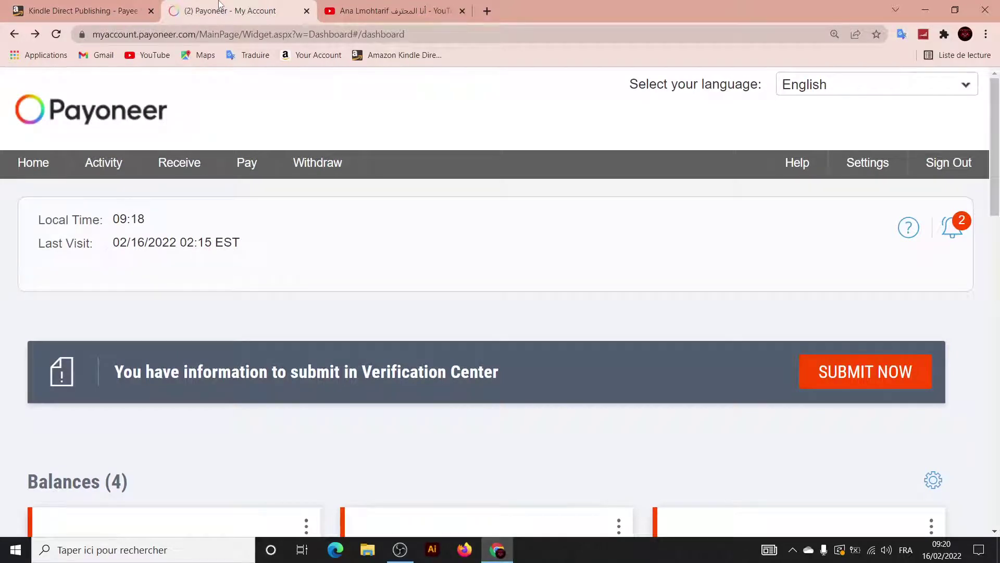
pyautogui.click(823, 85)
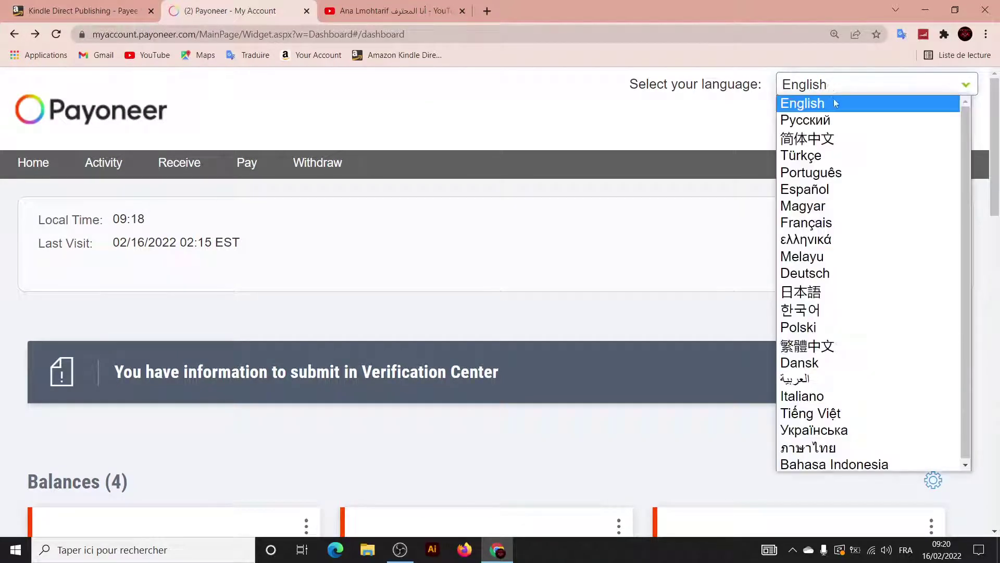
pyautogui.click(835, 103)
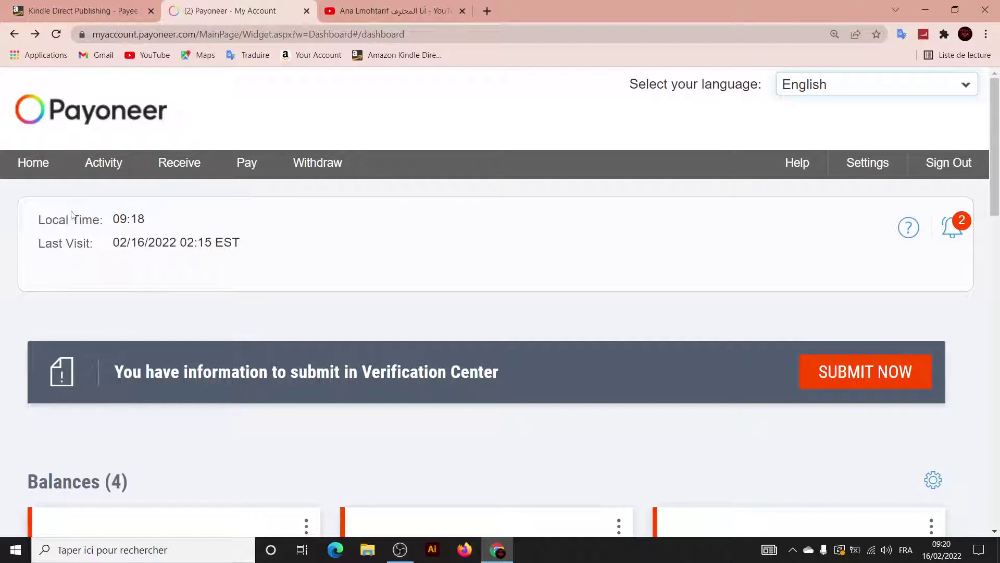
pyautogui.moveTo(156, 172)
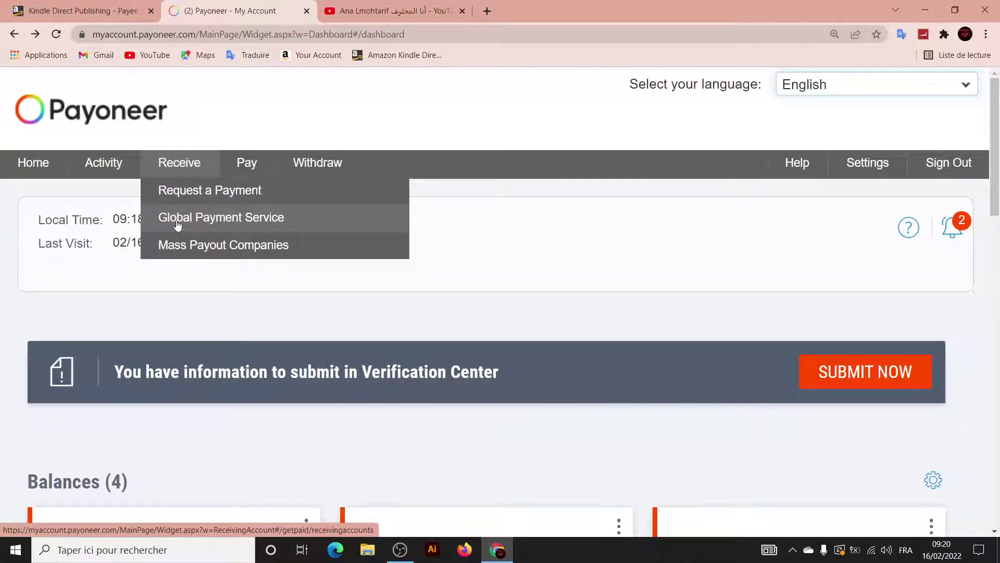
pyautogui.click(267, 221)
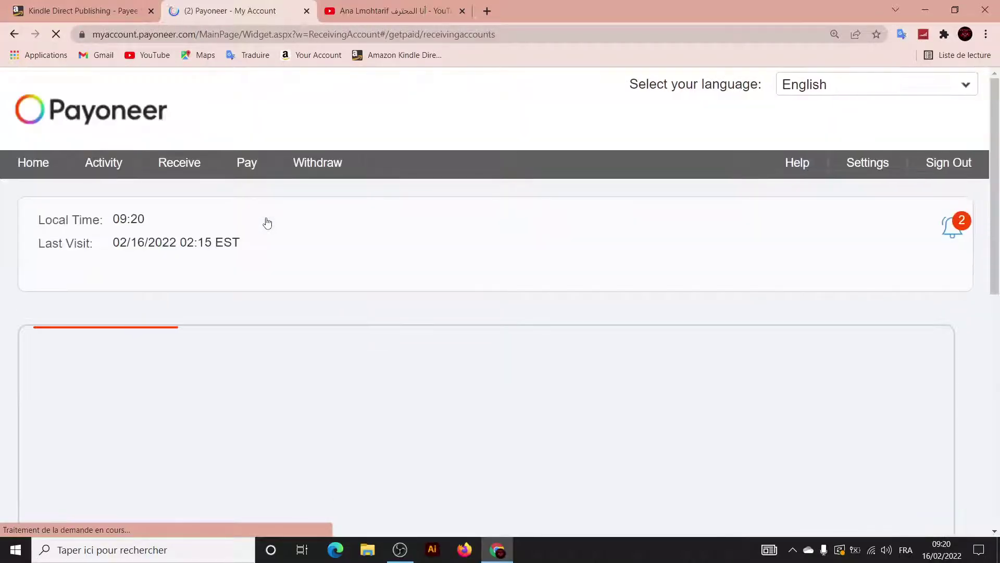
# Open the approved USA (USD) receiving account and examine its details from bank name to beneficiary name.
pyautogui.hotkey('ctrl', '-')
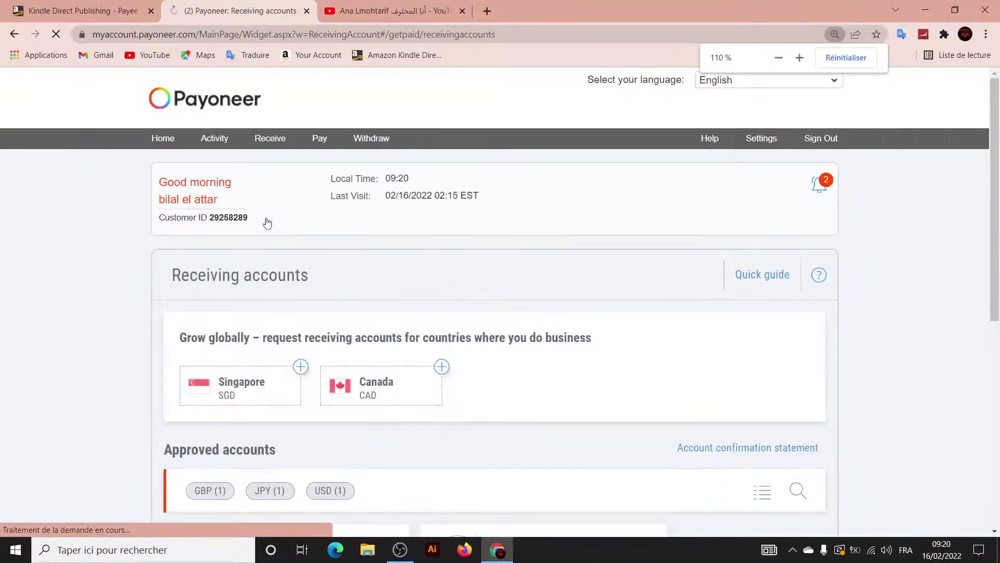
pyautogui.hotkey('ctrl', '-')
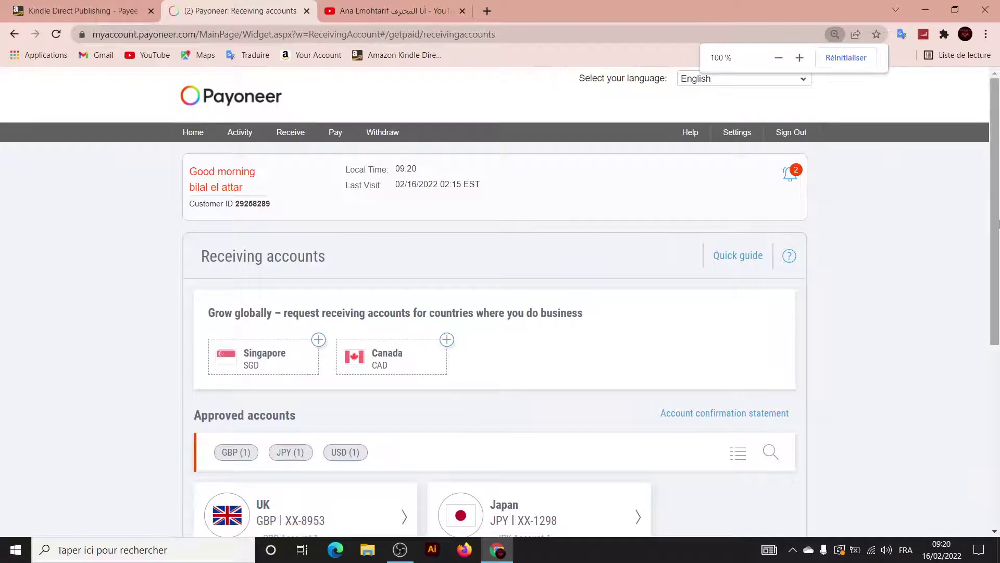
pyautogui.scroll(-3, 998, 317)
pyautogui.scroll(-2, 998, 316)
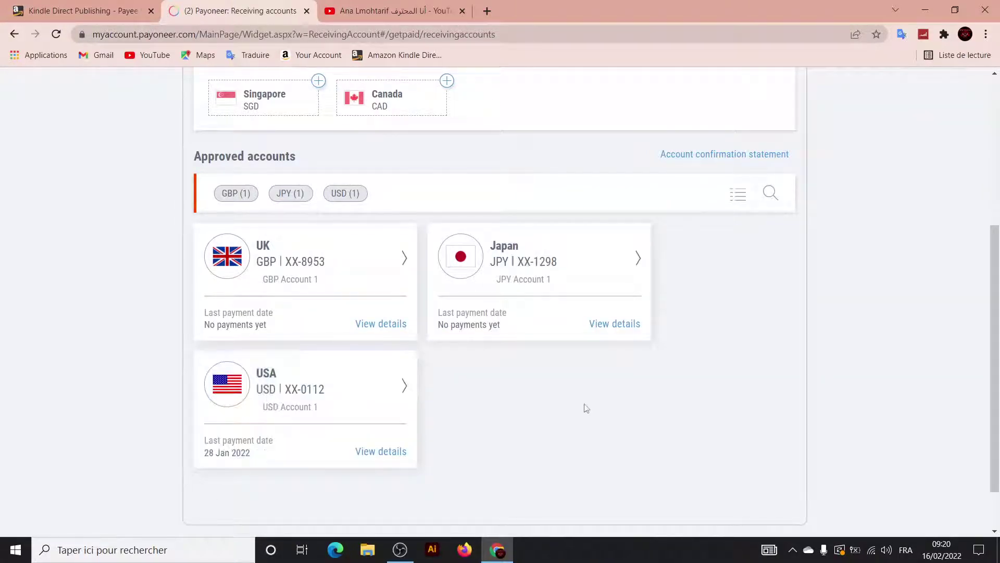
pyautogui.click(265, 392)
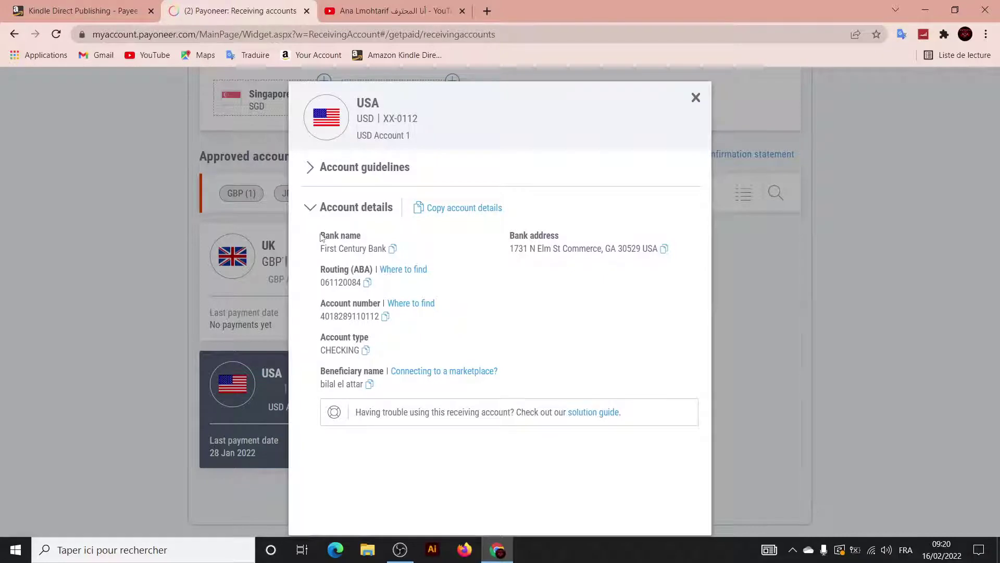
pyautogui.moveTo(320, 235); pyautogui.dragTo(379, 391)
# Copy the beneficiary name from the Payoneer USA account into the KDP account holder name and choose Checking as the account type.
pyautogui.click(2, 6)
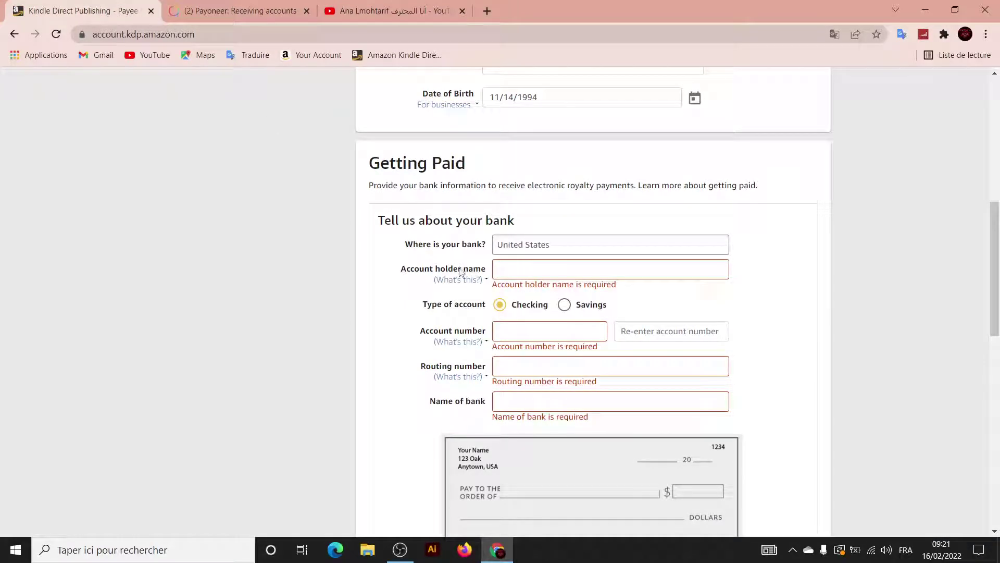
pyautogui.click(500, 268)
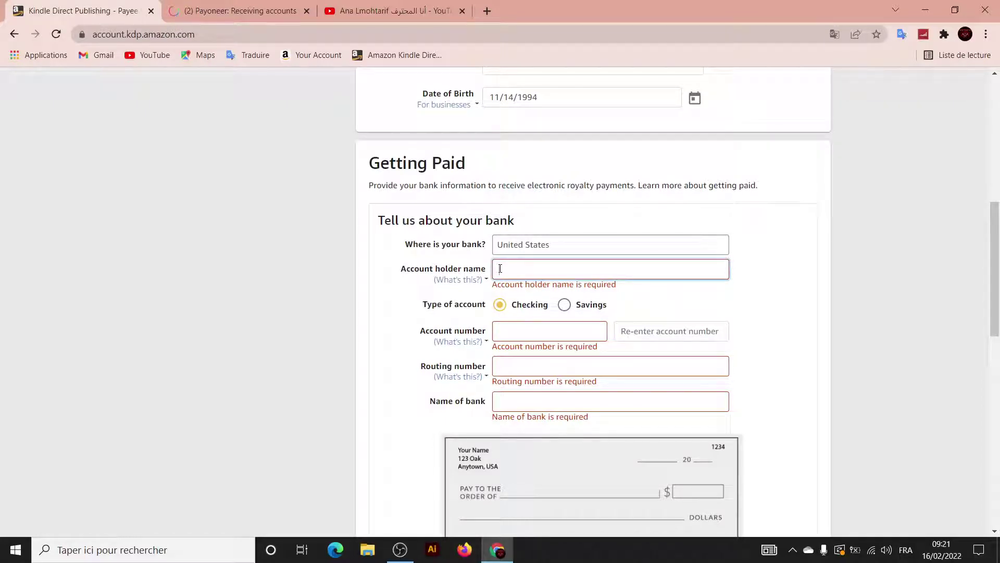
pyautogui.click(203, 5)
pyautogui.click(412, 386)
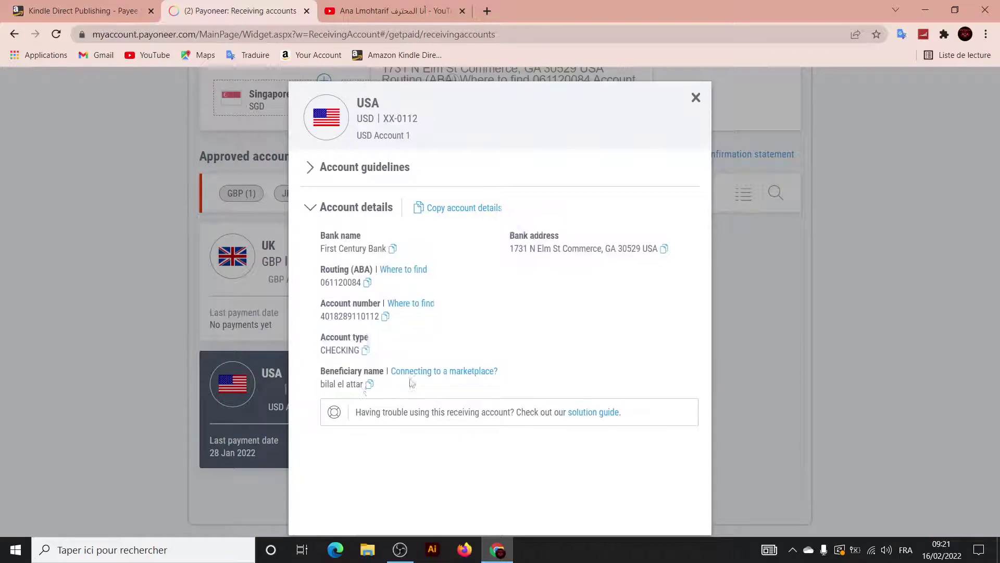
pyautogui.moveTo(319, 384); pyautogui.dragTo(363, 384)
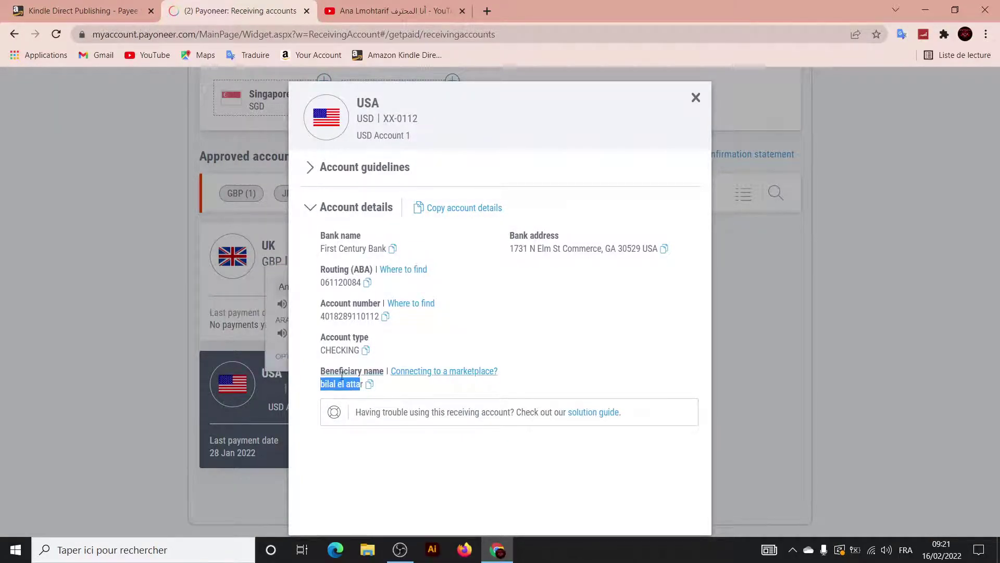
pyautogui.click(382, 392)
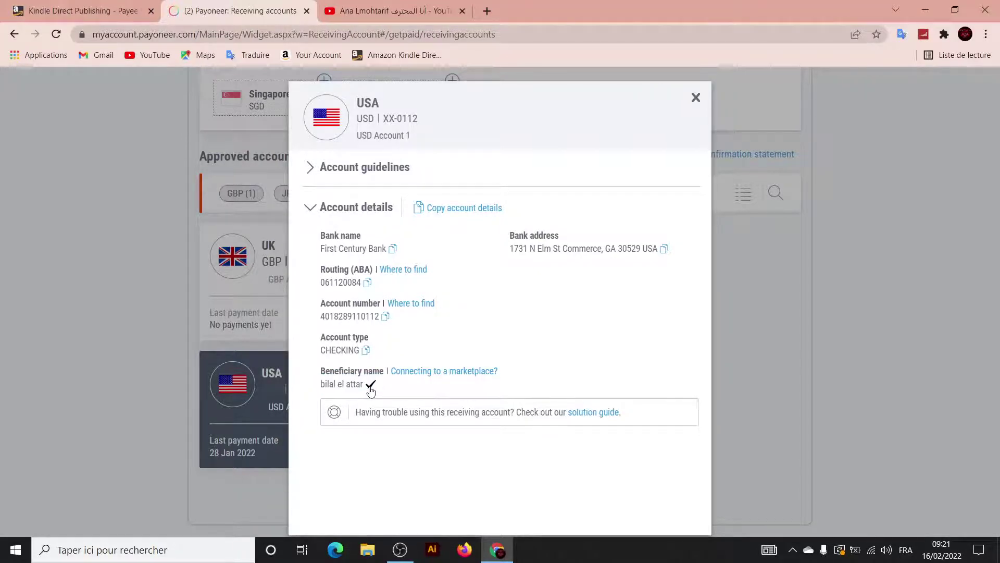
pyautogui.click(78, 6)
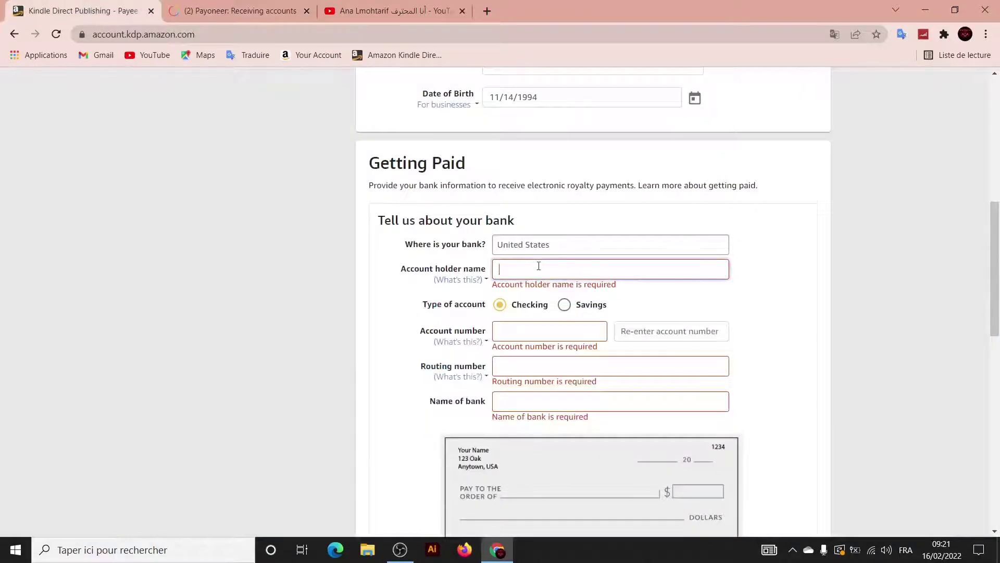
pyautogui.write('bilal el attar')
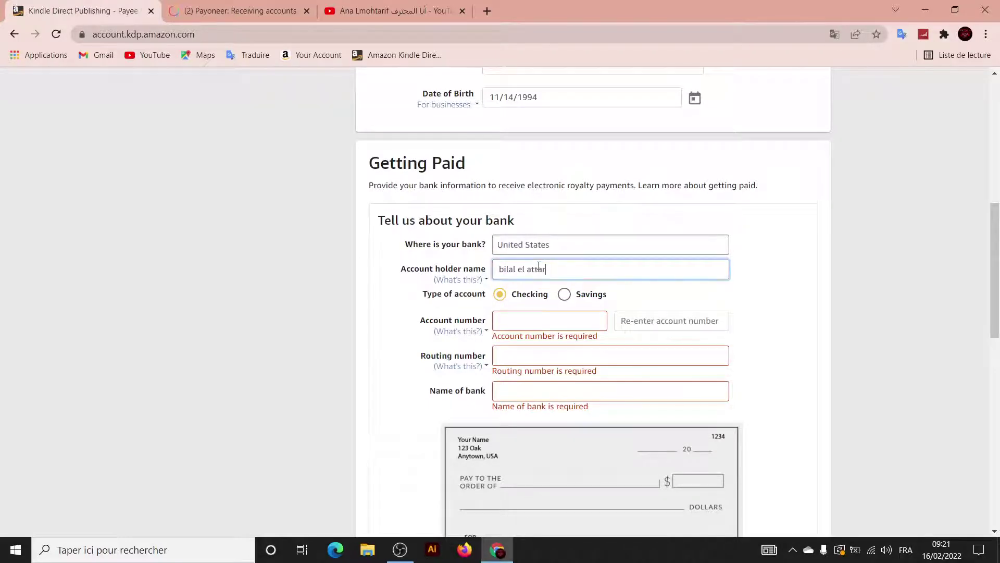
pyautogui.click(500, 300)
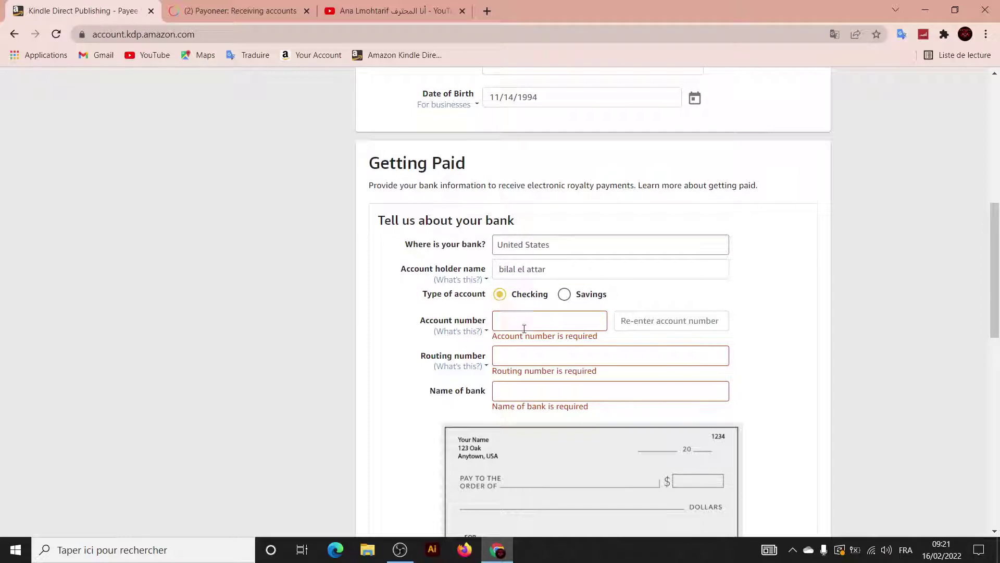
# Copy the account number from the Payoneer USA account into both the account number and re-entry fields of the KDP bank form.
pyautogui.moveTo(418, 320); pyautogui.dragTo(484, 322)
pyautogui.click(336, 308)
pyautogui.click(238, 9)
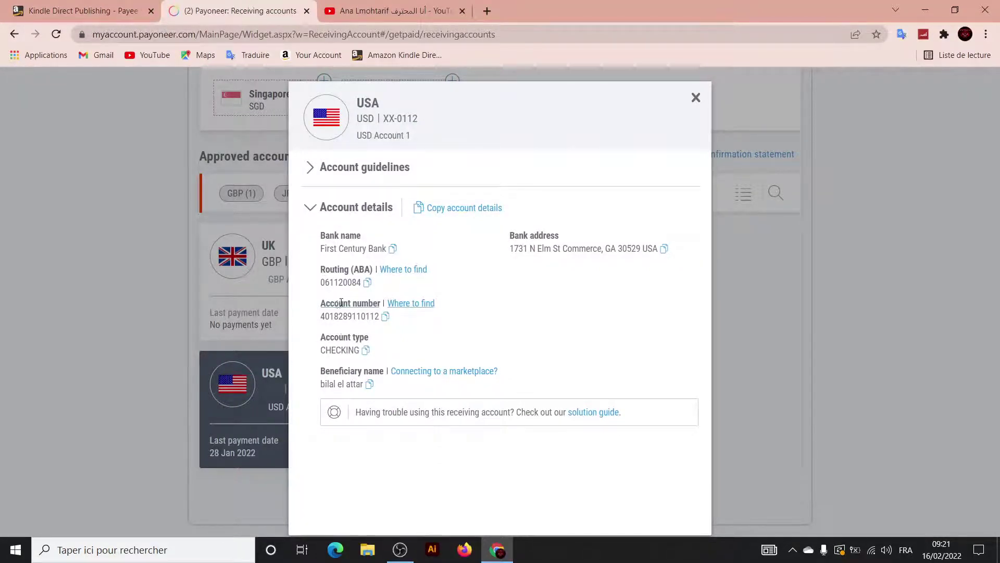
pyautogui.click(385, 317)
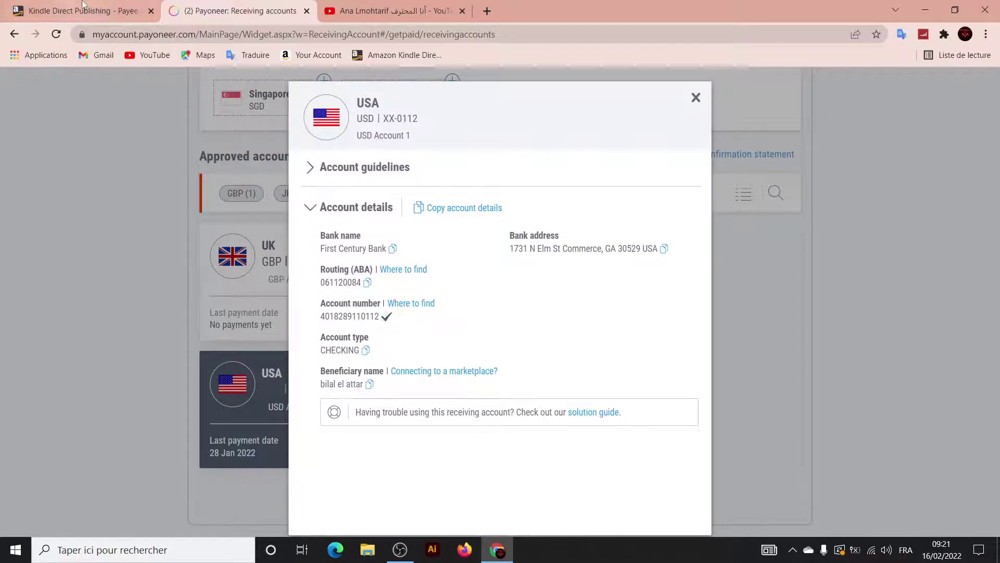
pyautogui.click(92, 12)
pyautogui.click(527, 317)
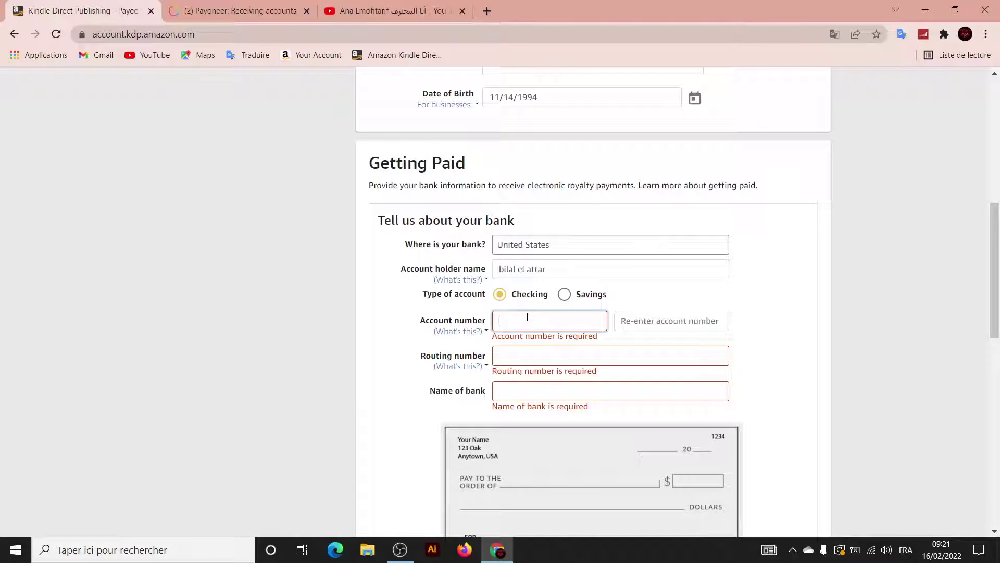
pyautogui.hotkey('ctrl', 'v')
pyautogui.click(650, 324)
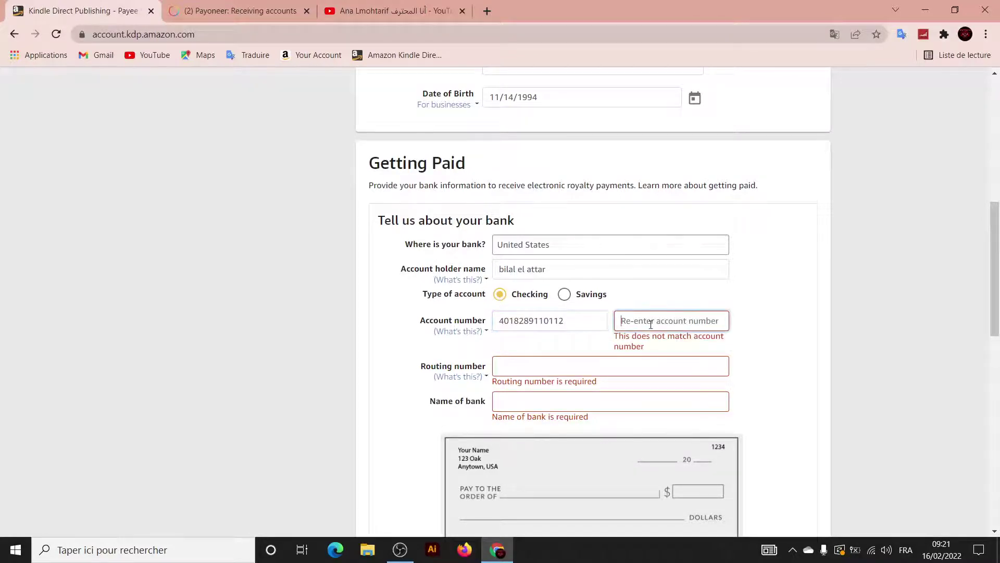
pyautogui.hotkey('ctrl', 'v')
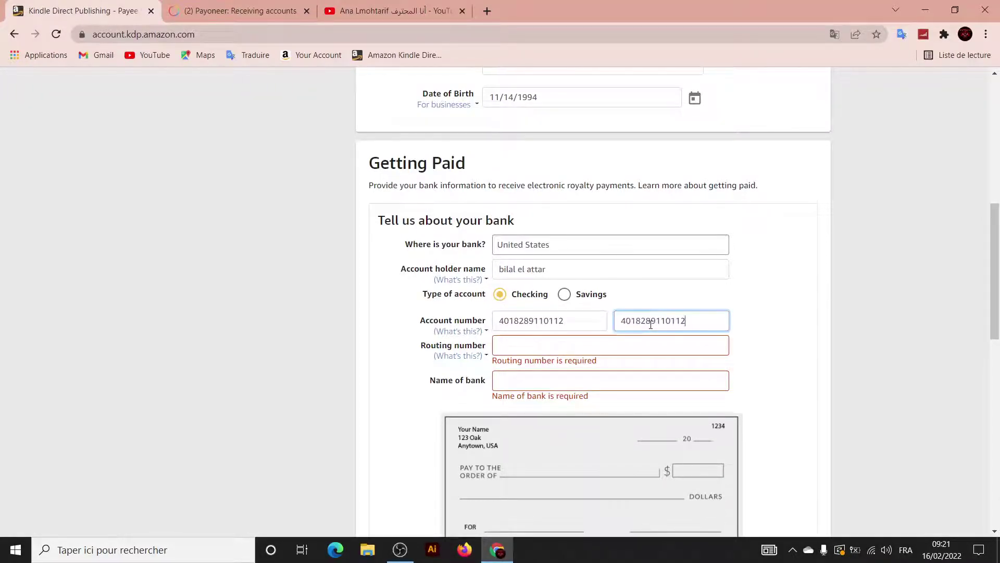
pyautogui.click(576, 322)
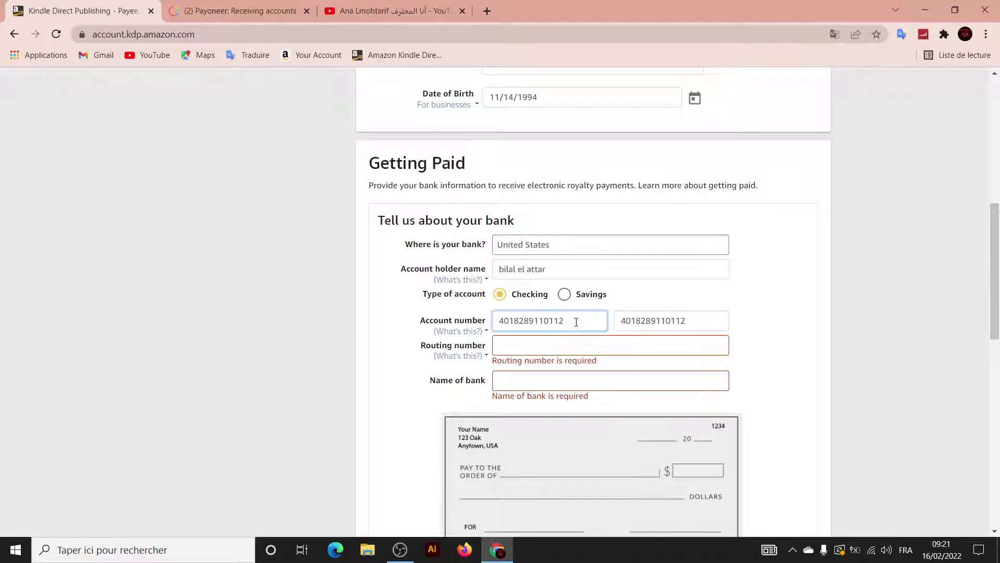
pyautogui.click(696, 322)
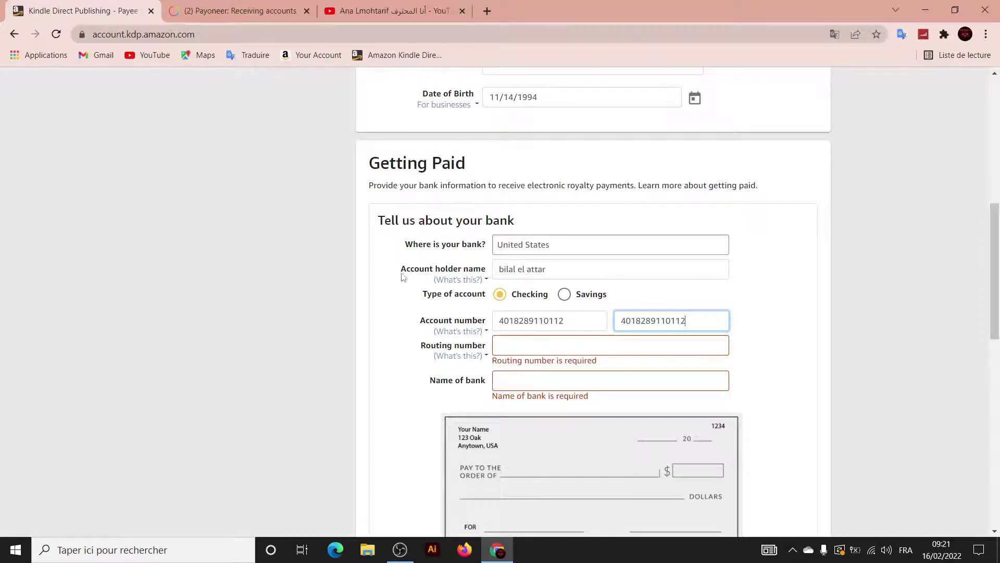
# Copy the Routing (ABA) number from the Payoneer USA account into the routing number of the KDP bank form.
pyautogui.click(239, 10)
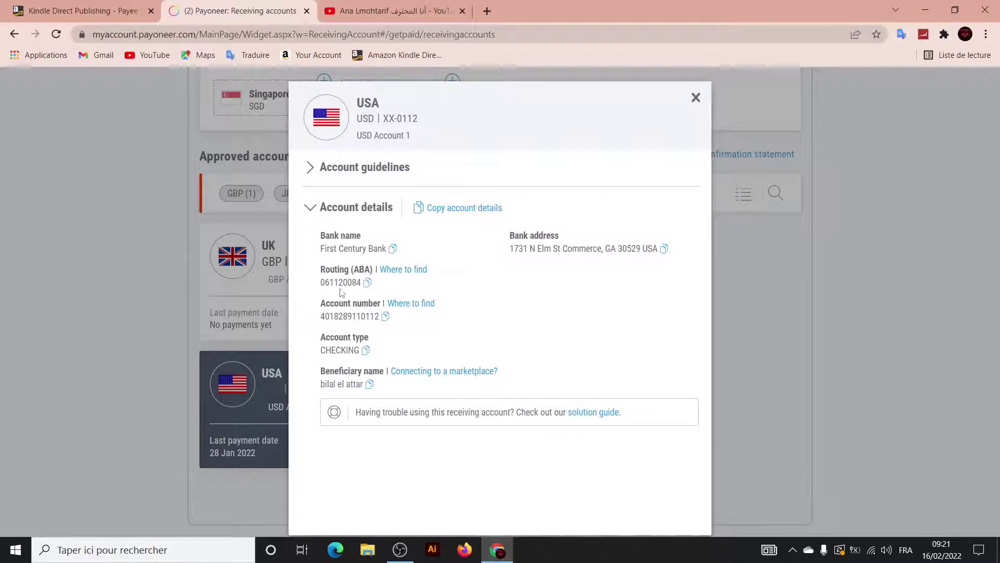
pyautogui.click(369, 284)
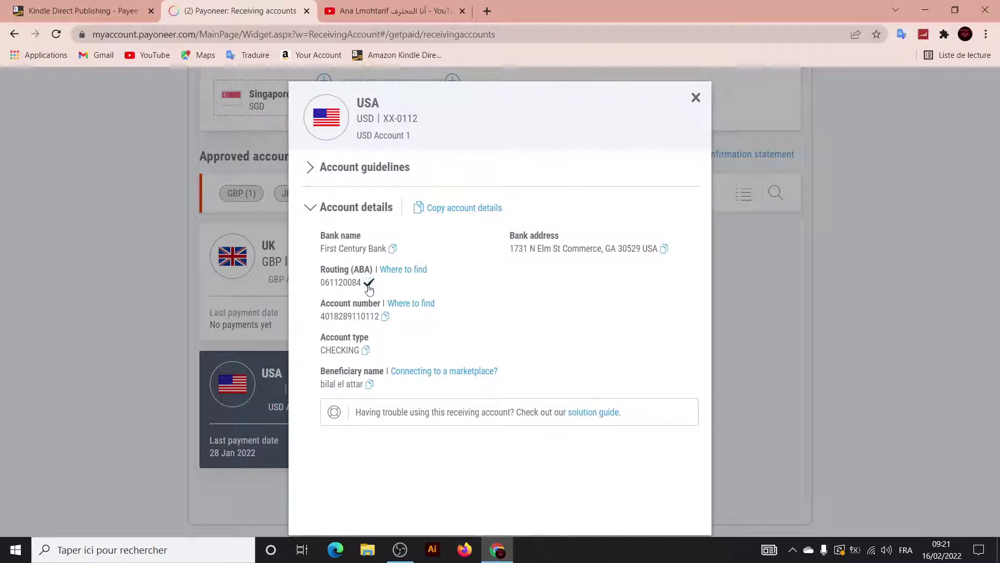
pyautogui.click(110, 11)
pyautogui.click(545, 354)
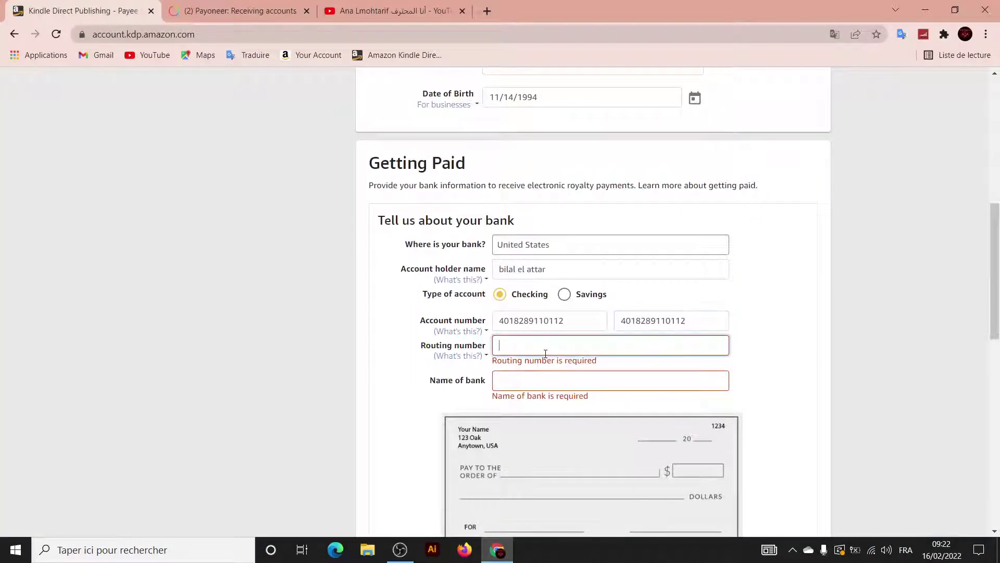
pyautogui.hotkey('ctrl', 'v')
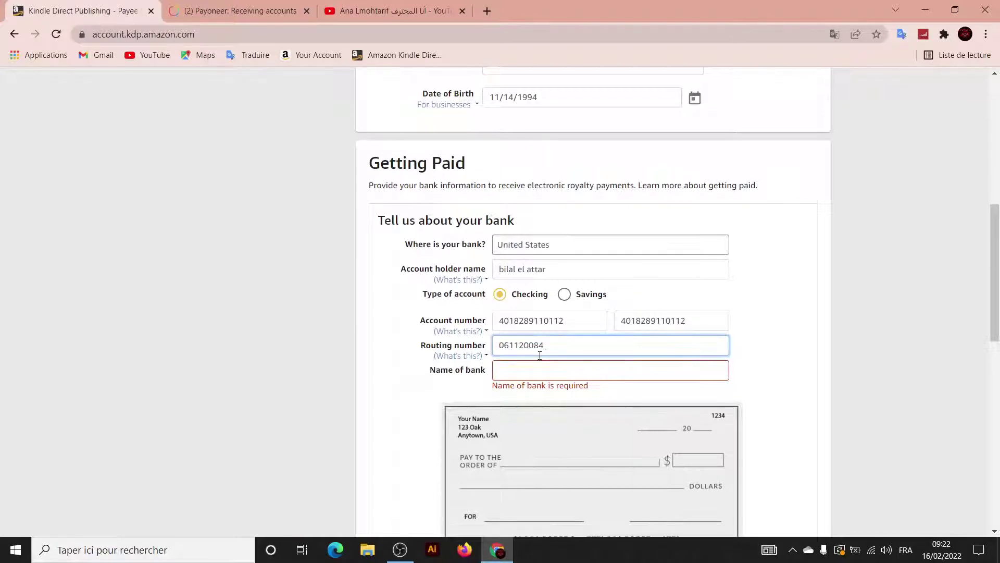
# Copy the bank name from the Payoneer USA account and enter First Century Bank as the name of bank in KDP.
pyautogui.click(430, 374)
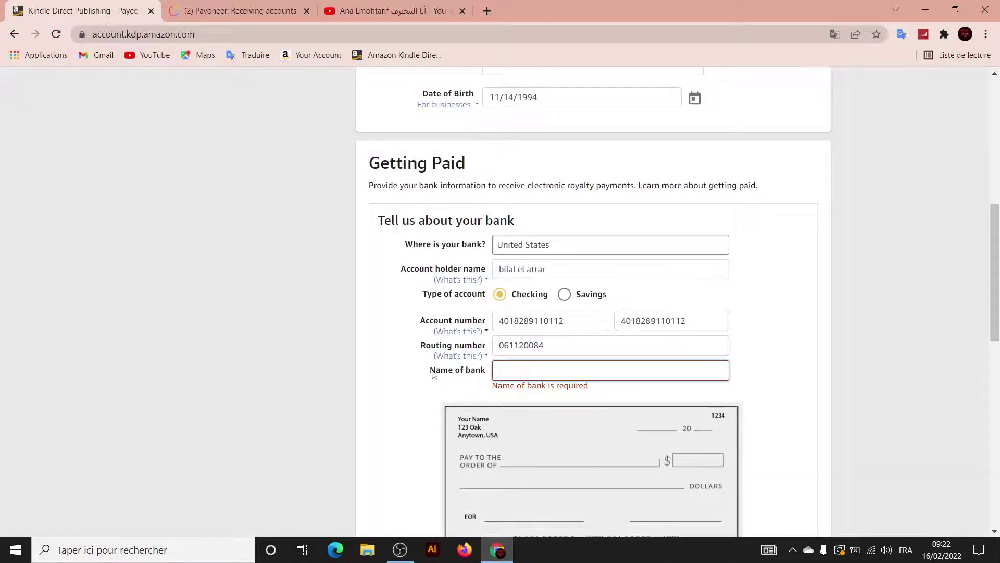
pyautogui.moveTo(431, 369); pyautogui.dragTo(490, 371)
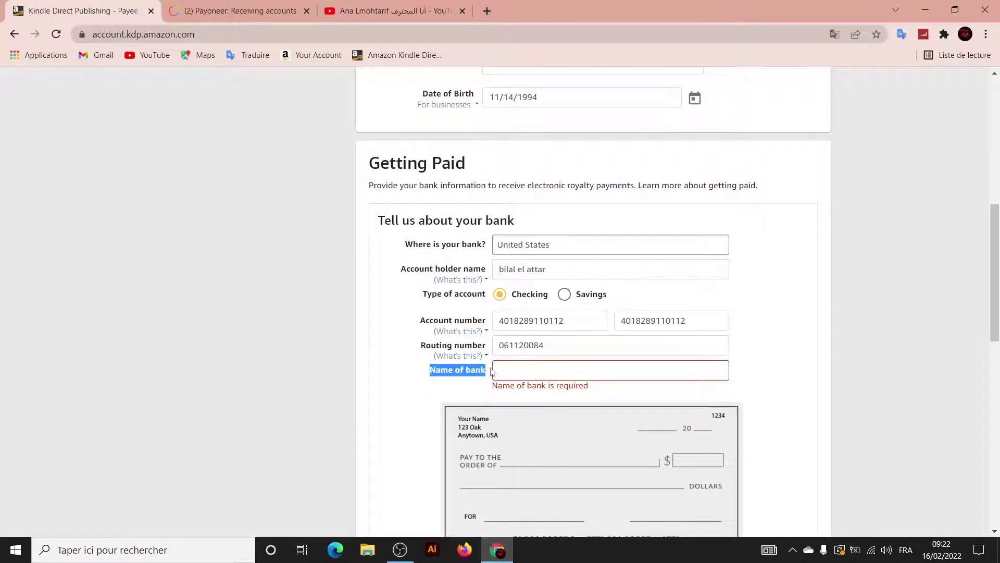
pyautogui.click(378, 368)
pyautogui.click(239, 11)
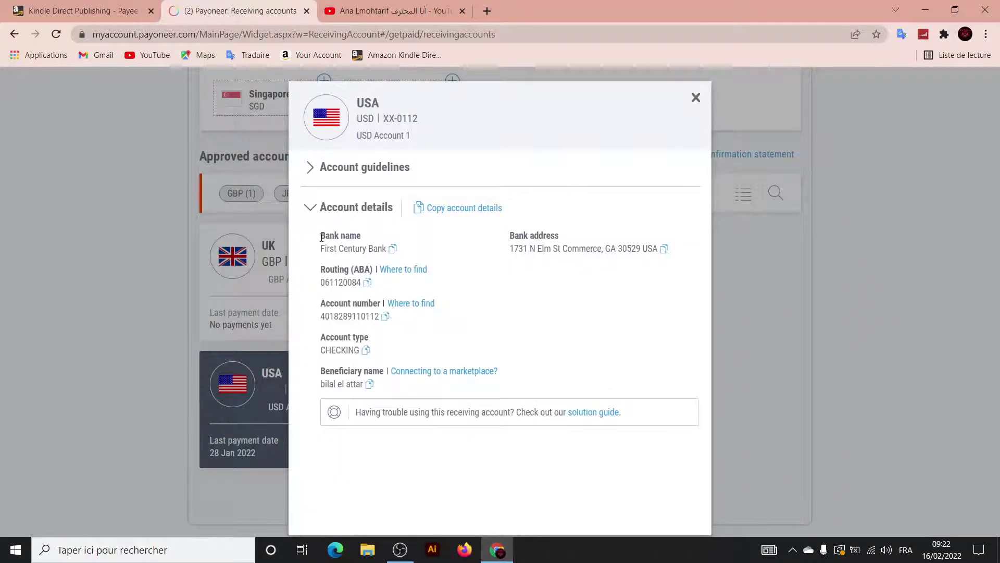
pyautogui.doubleClick(322, 238)
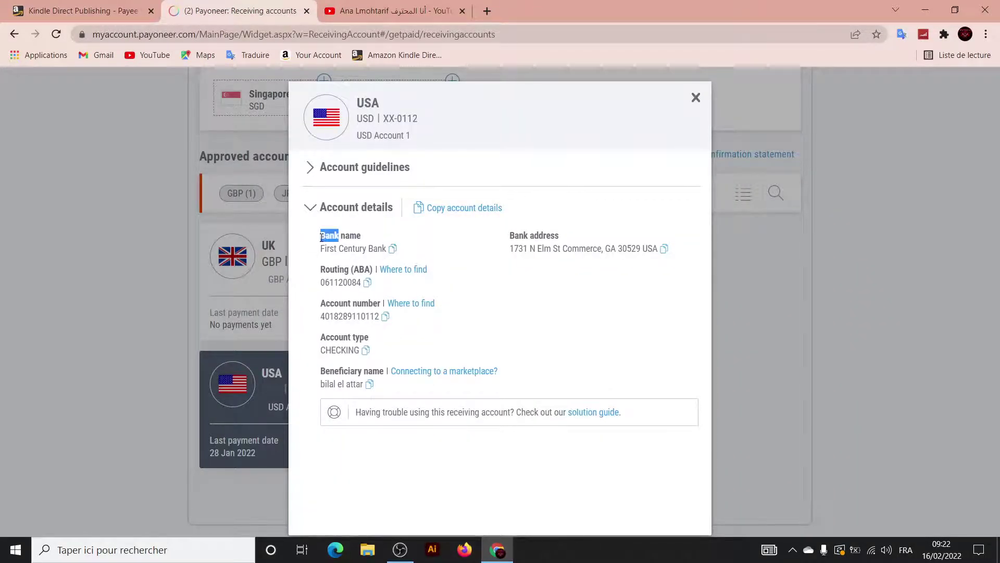
pyautogui.click(393, 249)
pyautogui.click(102, 17)
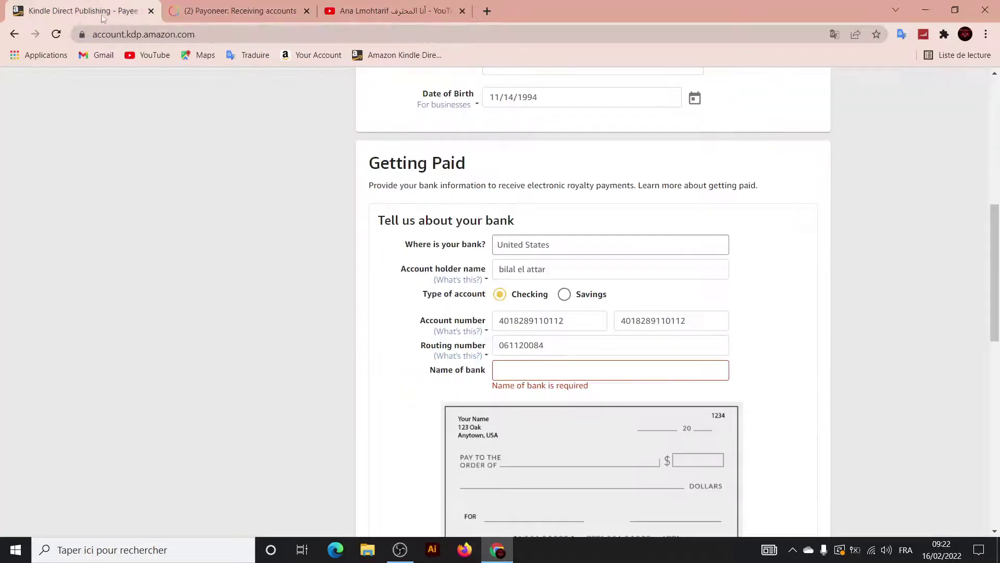
pyautogui.click(523, 360)
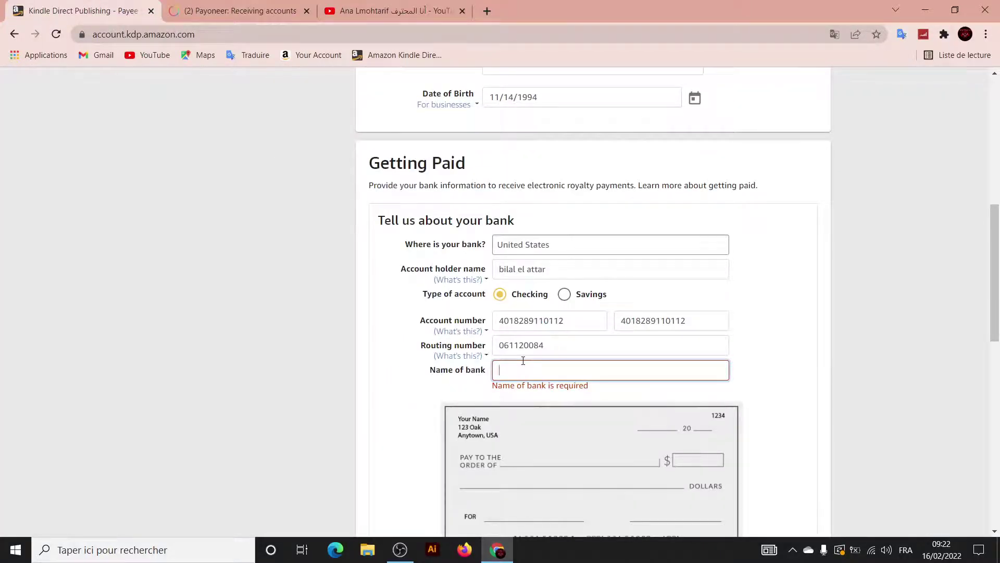
pyautogui.hotkey('ctrl', 'v')
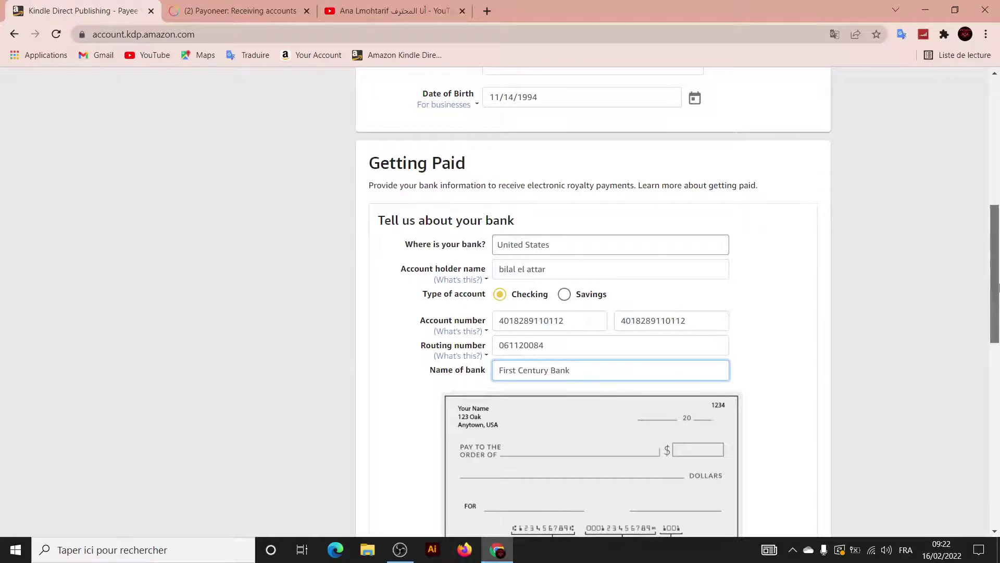
# Review the completed bank form field by field: bank country, account holder name, account number, routing number and name of bank.
pyautogui.moveTo(999, 286); pyautogui.dragTo(999, 318)
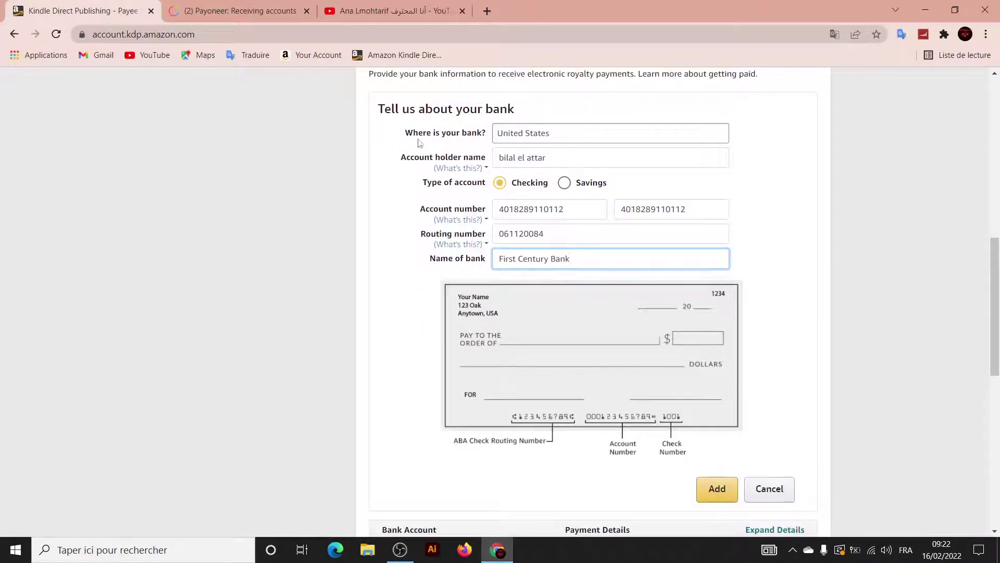
pyautogui.moveTo(405, 133); pyautogui.dragTo(485, 139)
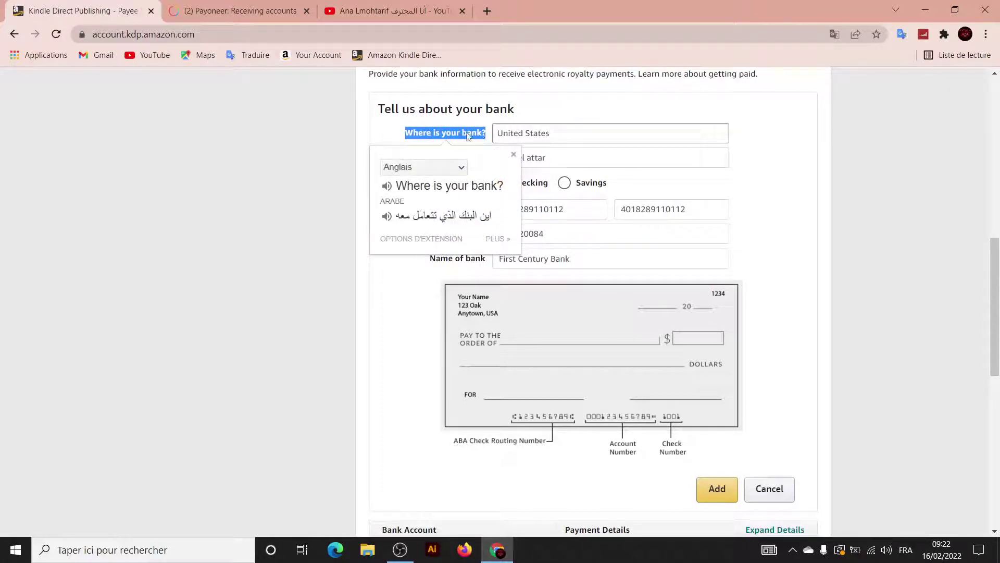
pyautogui.click(394, 135)
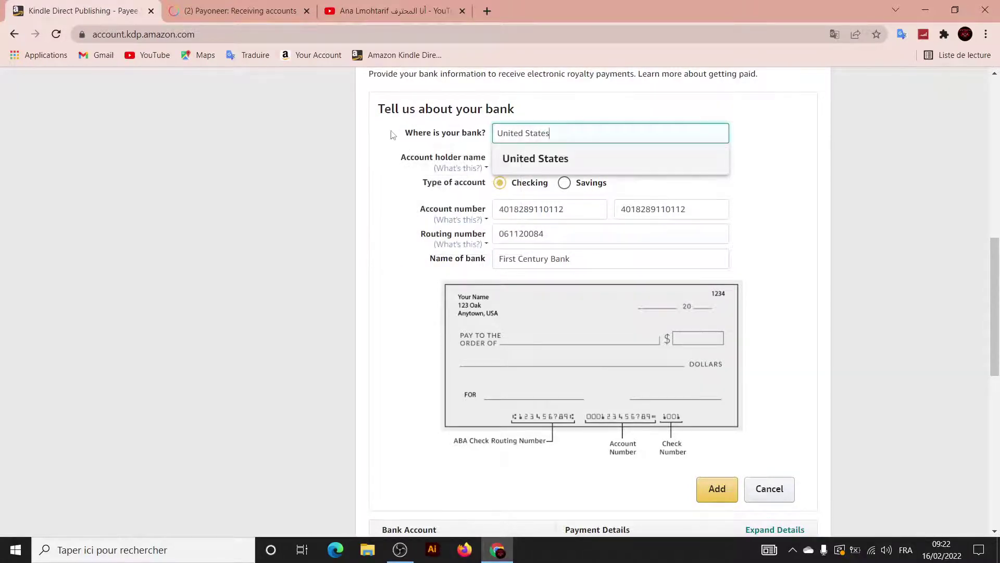
pyautogui.click(385, 165)
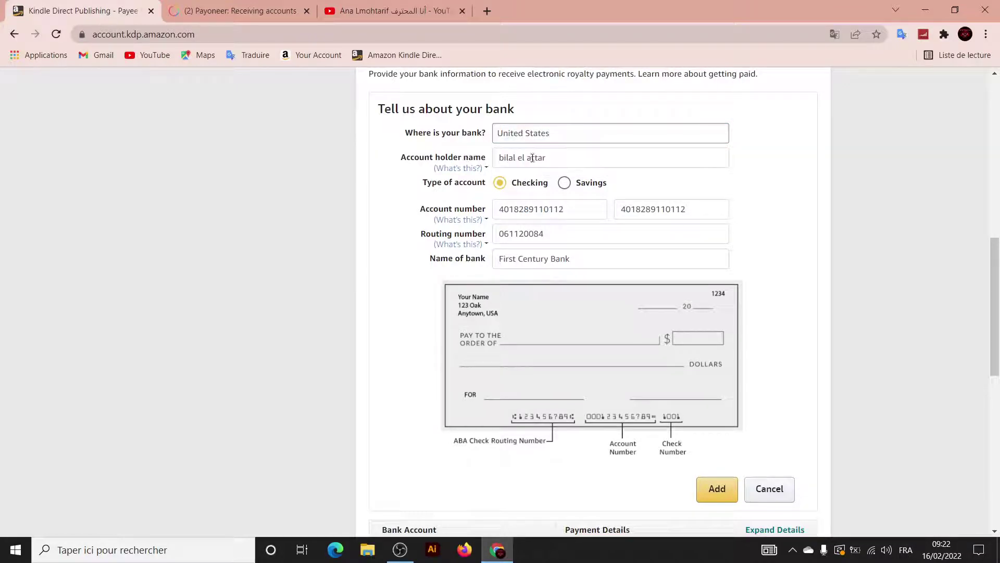
pyautogui.moveTo(565, 156); pyautogui.dragTo(491, 159)
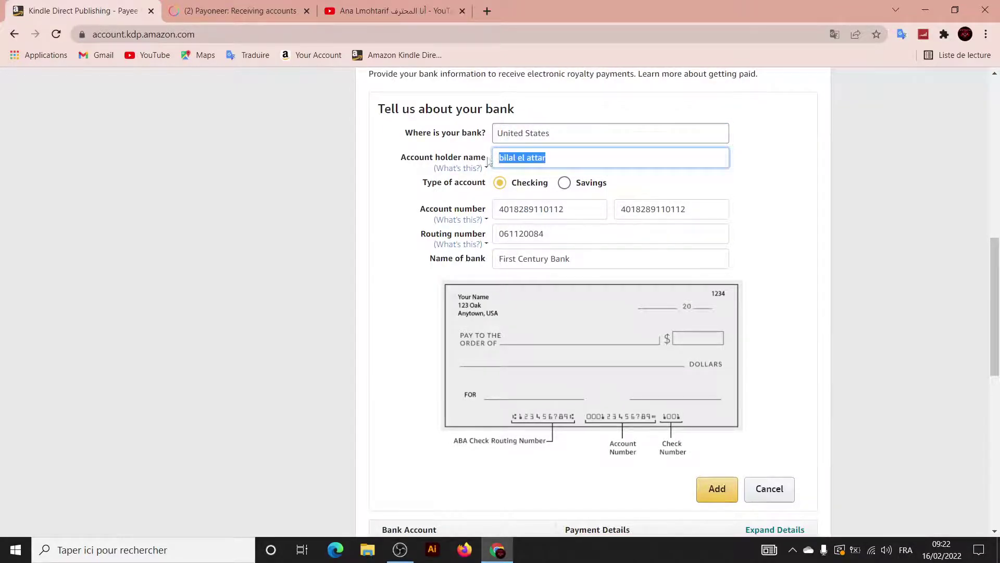
pyautogui.click(398, 192)
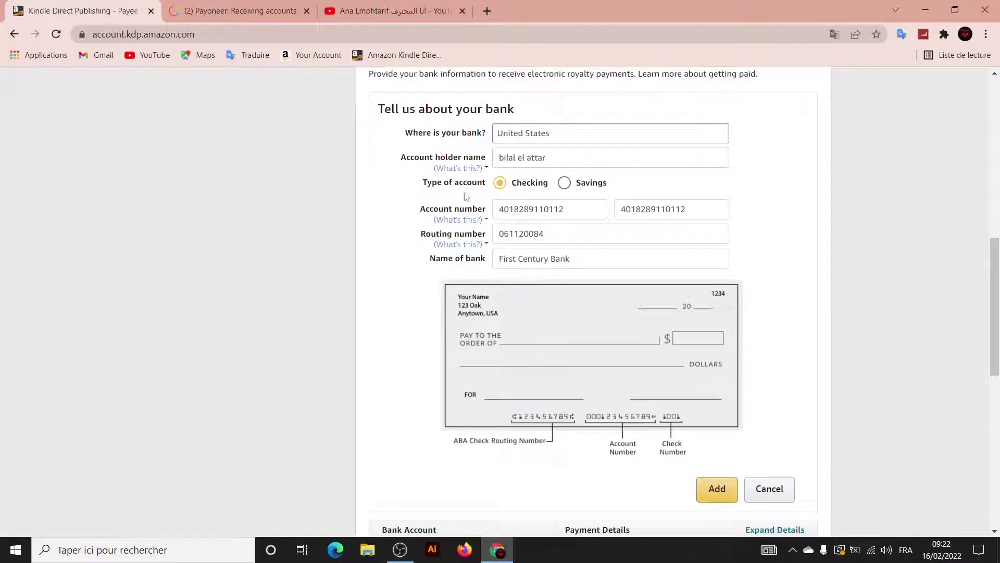
pyautogui.moveTo(416, 214); pyautogui.dragTo(486, 211)
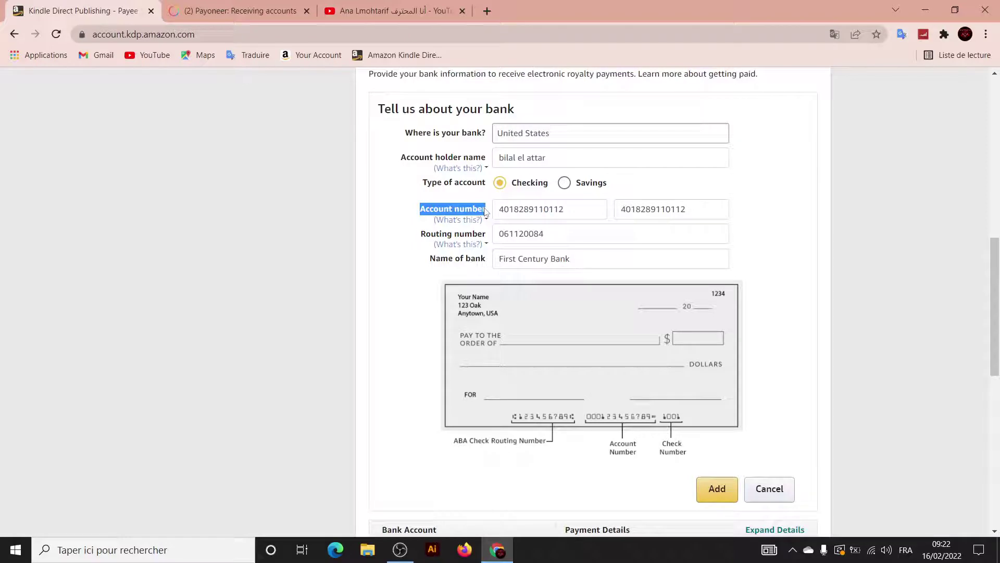
pyautogui.click(379, 207)
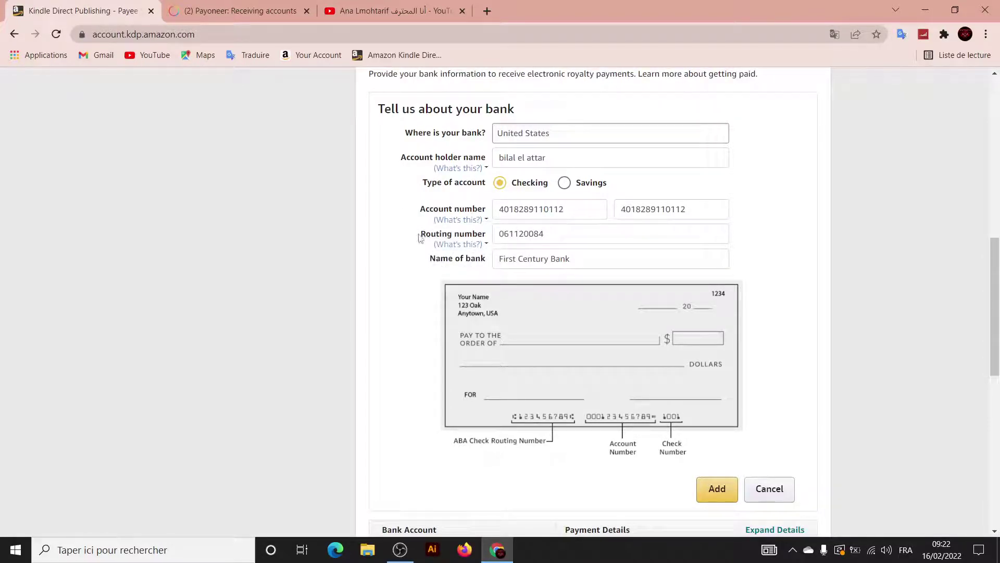
pyautogui.moveTo(417, 235); pyautogui.dragTo(487, 237)
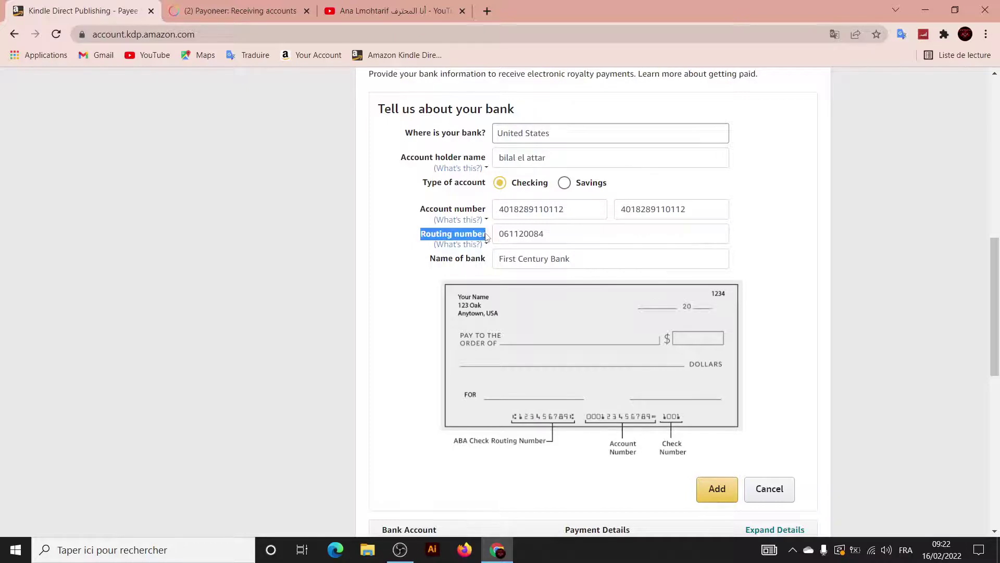
pyautogui.click(350, 235)
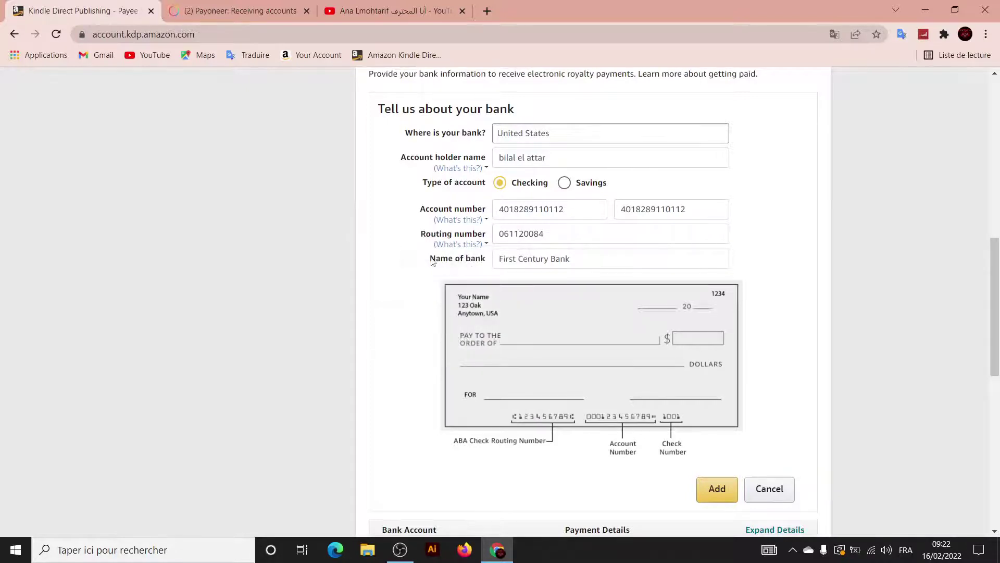
pyautogui.moveTo(430, 260); pyautogui.dragTo(494, 260)
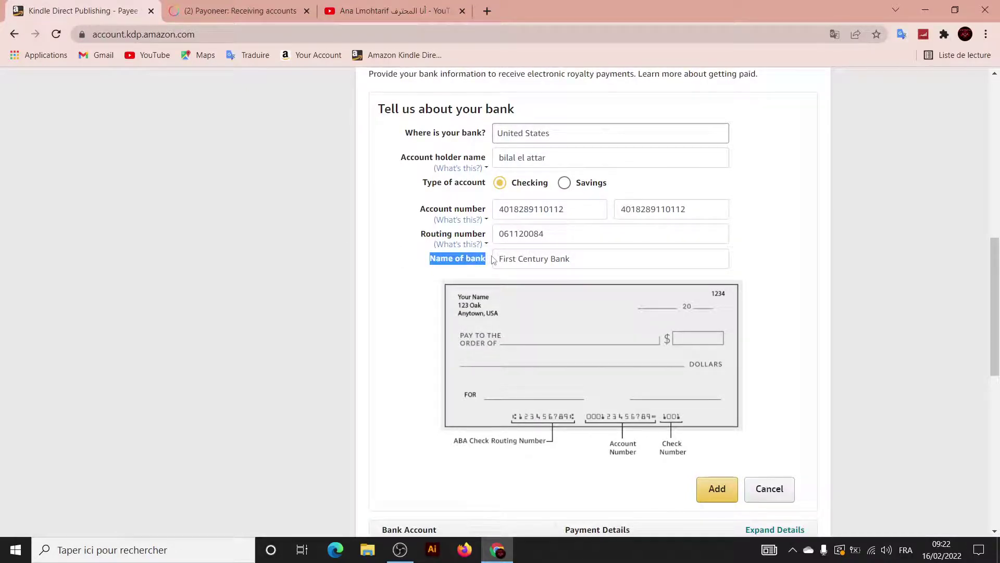
pyautogui.click(631, 246)
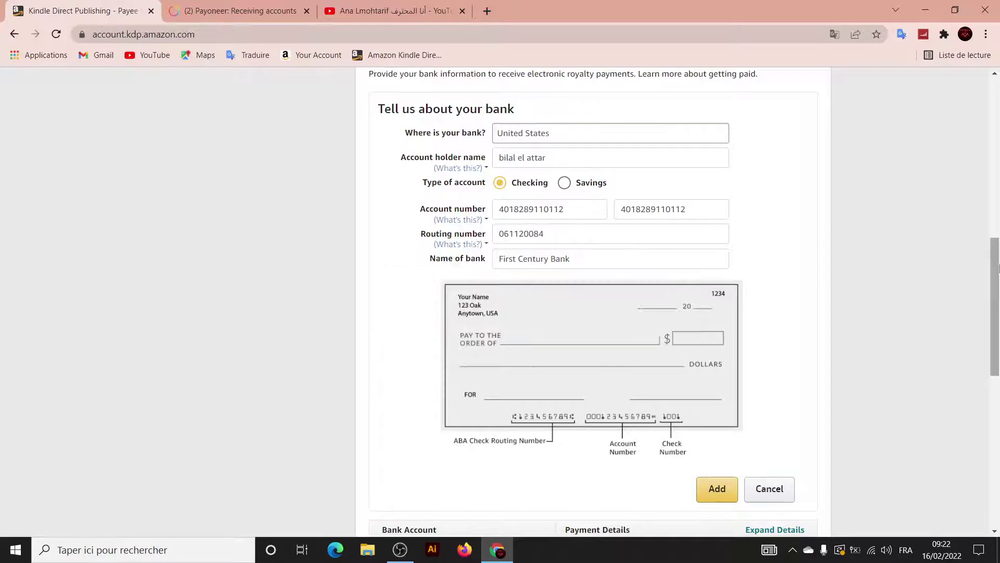
# Read the help notes for the routing number, account number and account holder name fields.
pyautogui.moveTo(999, 268); pyautogui.dragTo(999, 274)
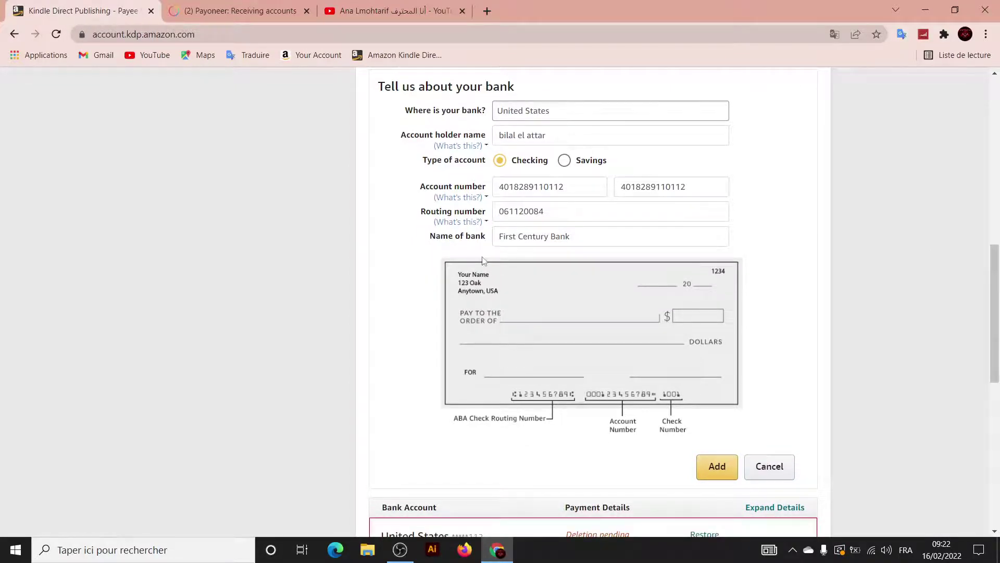
pyautogui.moveTo(467, 225)
pyautogui.moveTo(462, 198)
pyautogui.click(467, 223)
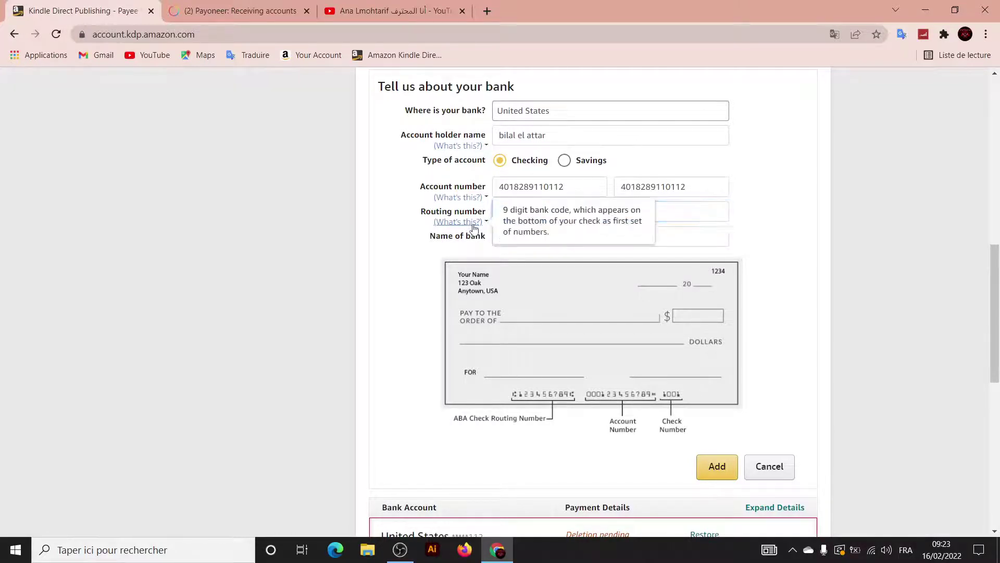
pyautogui.moveTo(471, 229)
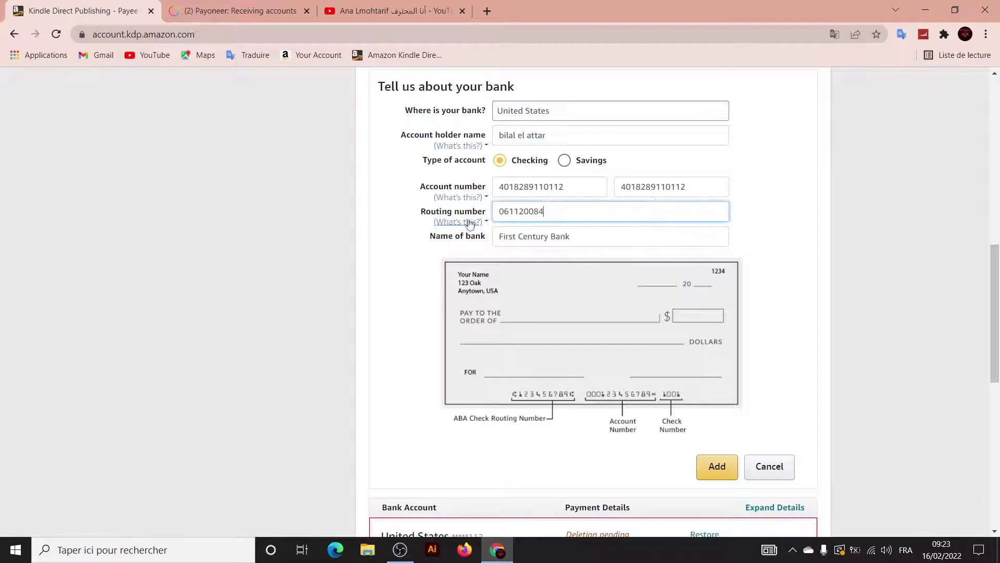
pyautogui.moveTo(463, 198)
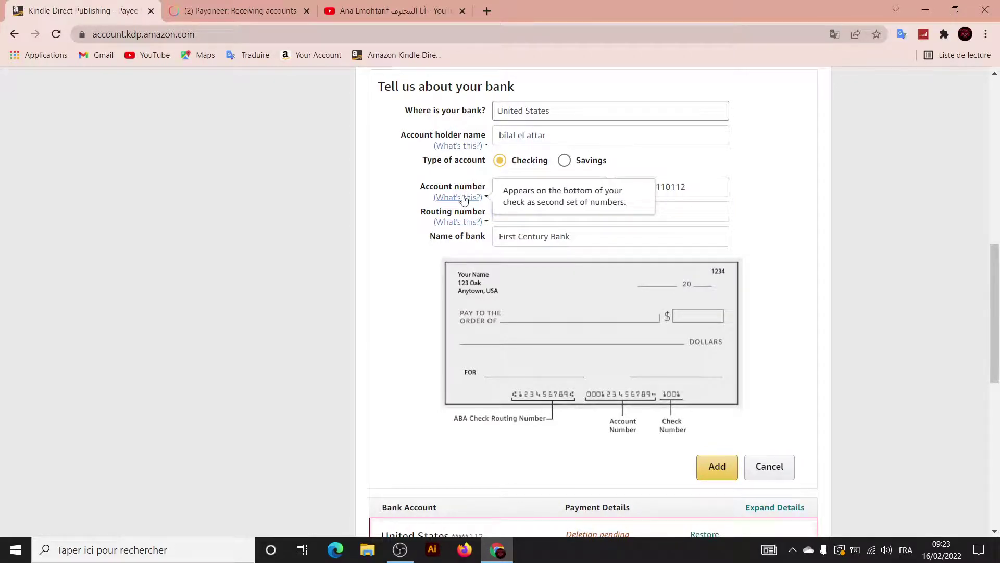
pyautogui.moveTo(457, 149)
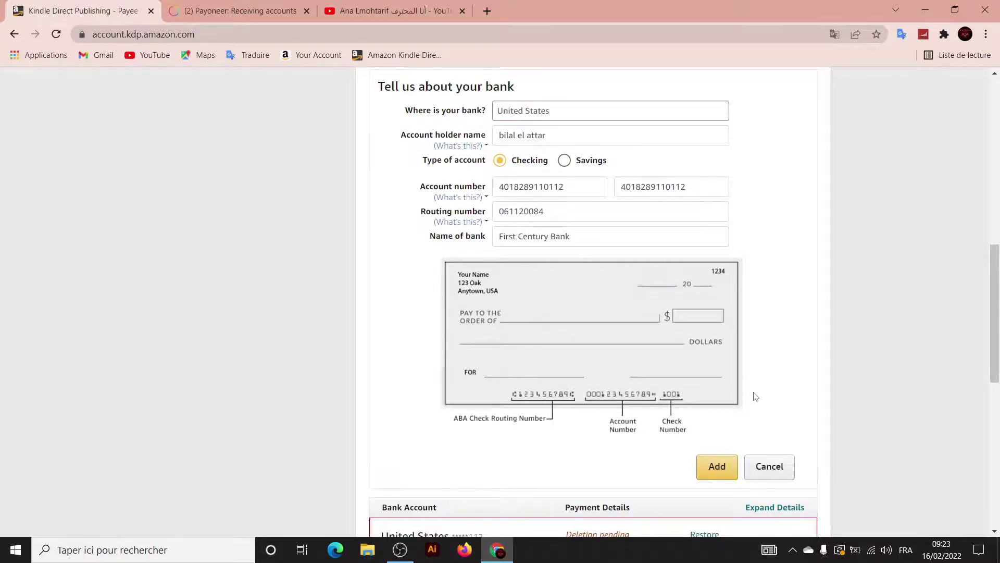
# Add the entered United States bank account to the payment details and save the KDP account settings.
pyautogui.moveTo(996, 324); pyautogui.dragTo(998, 352)
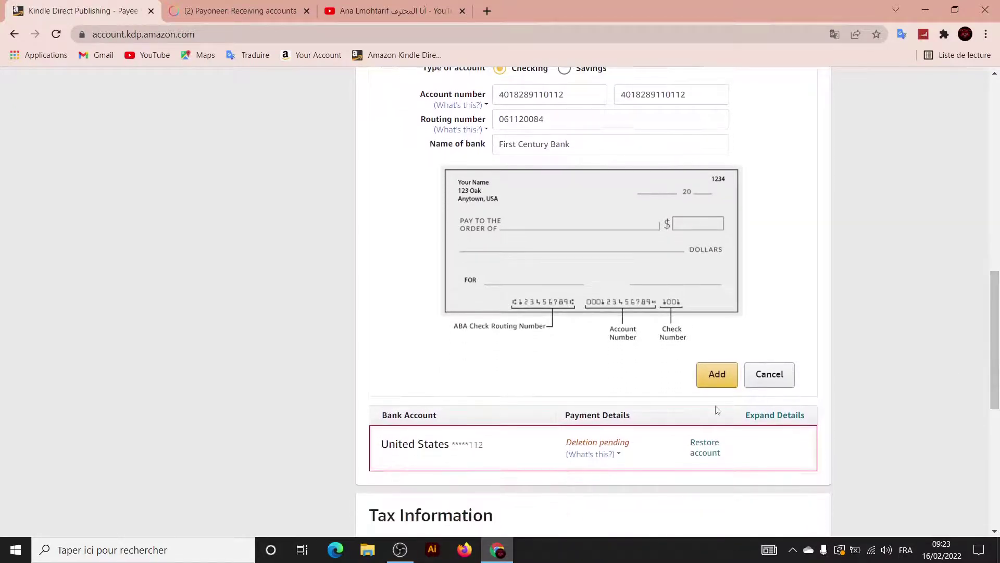
pyautogui.click(730, 375)
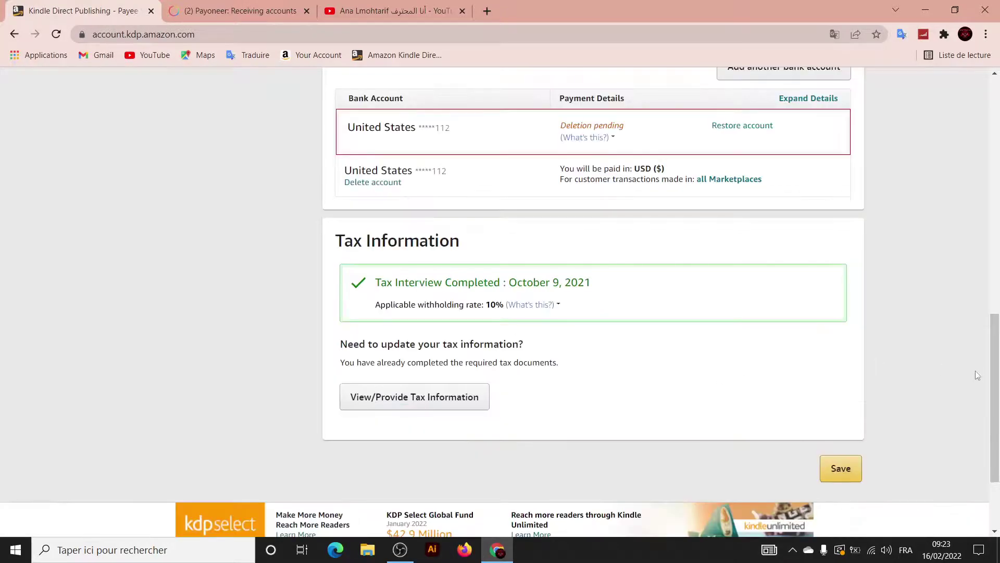
pyautogui.moveTo(996, 362); pyautogui.dragTo(998, 405)
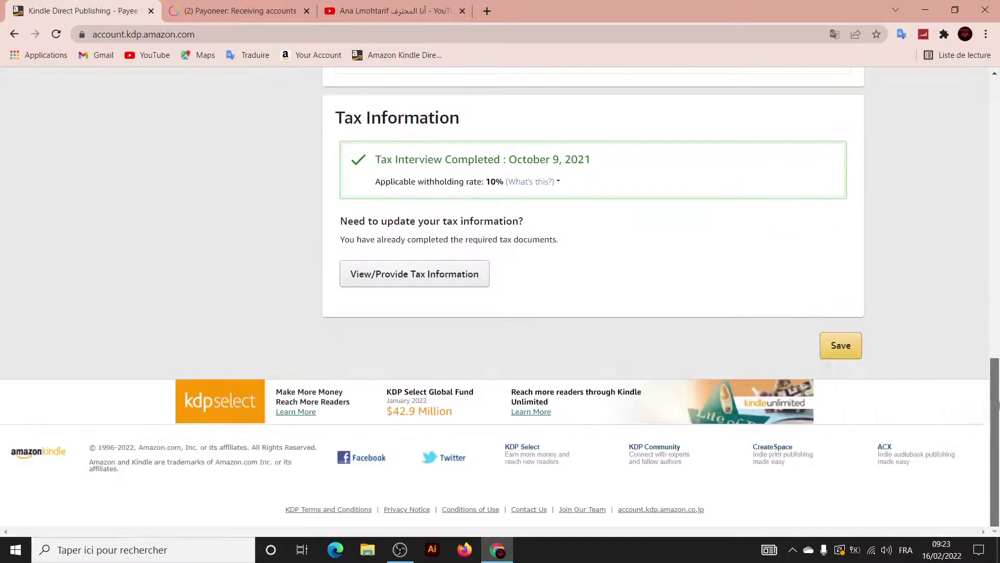
pyautogui.click(844, 348)
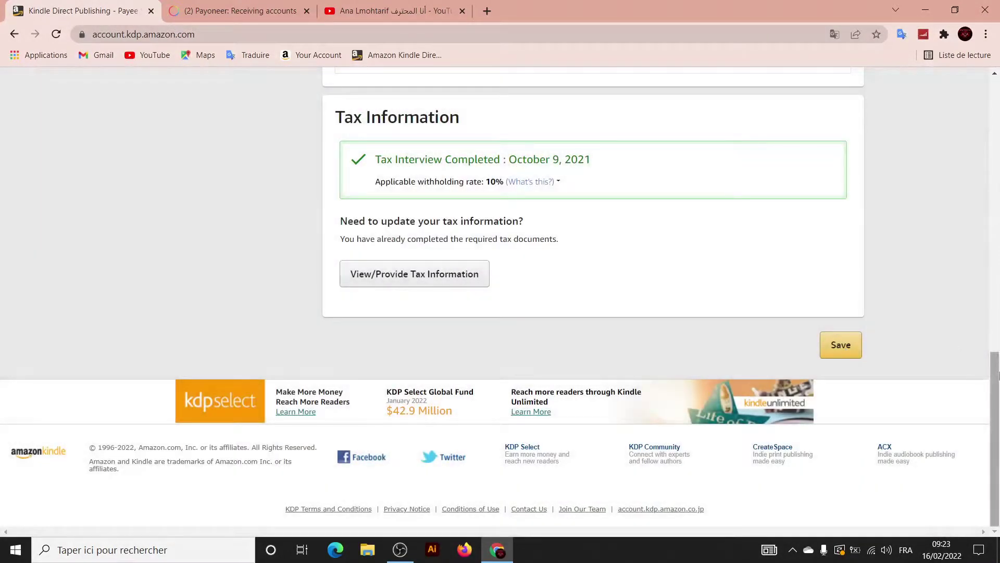
pyautogui.moveTo(991, 377); pyautogui.dragTo(983, 223)
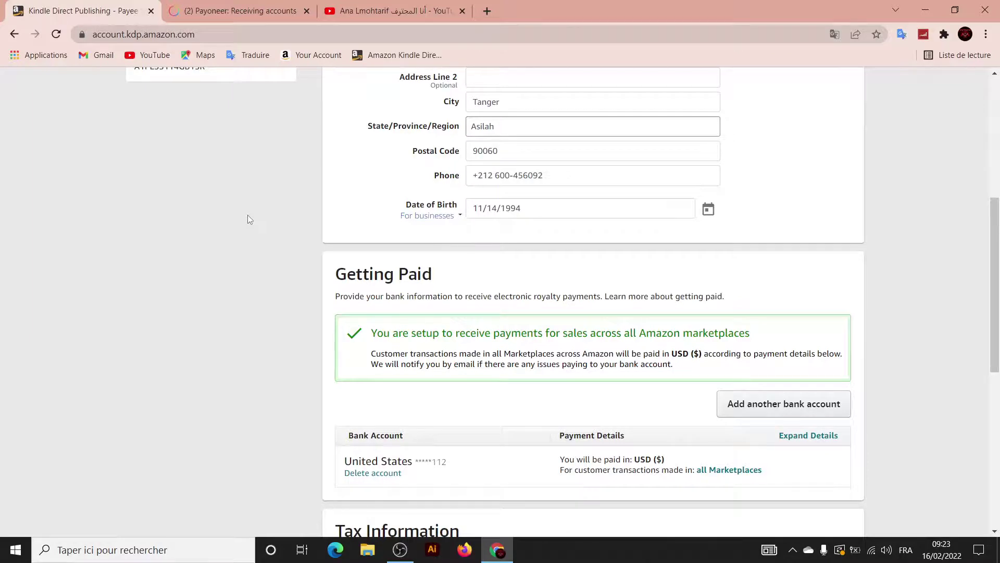
pyautogui.moveTo(995, 265); pyautogui.dragTo(999, 203)
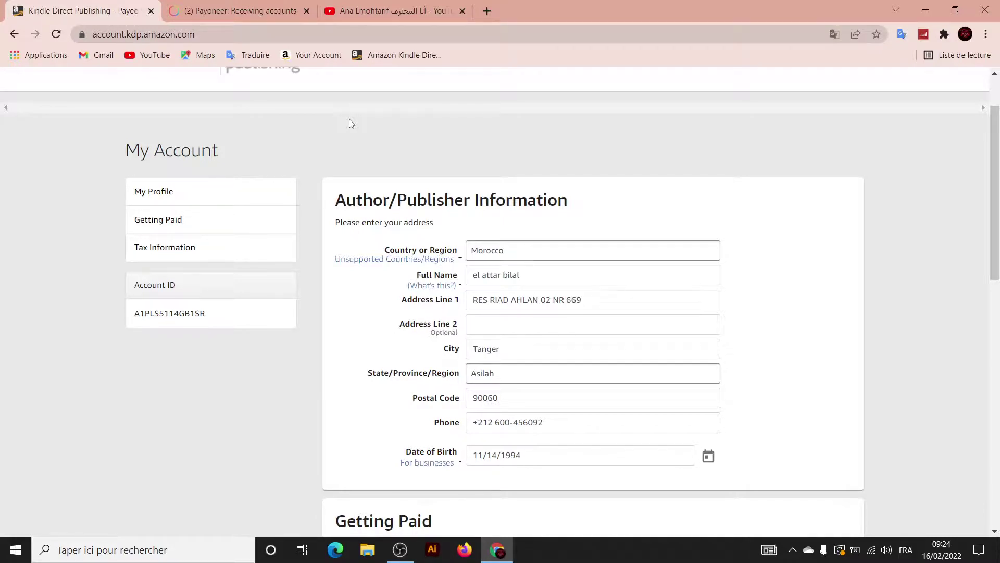
# Close the USA account details in Payoneer and return to the KDP bookshelf.
pyautogui.click(241, 11)
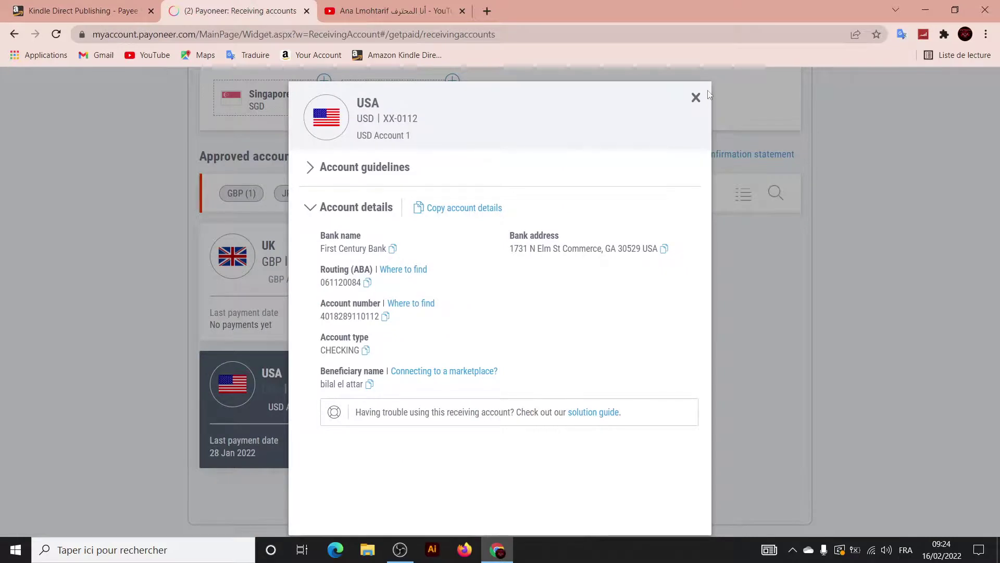
pyautogui.click(696, 97)
pyautogui.click(105, 4)
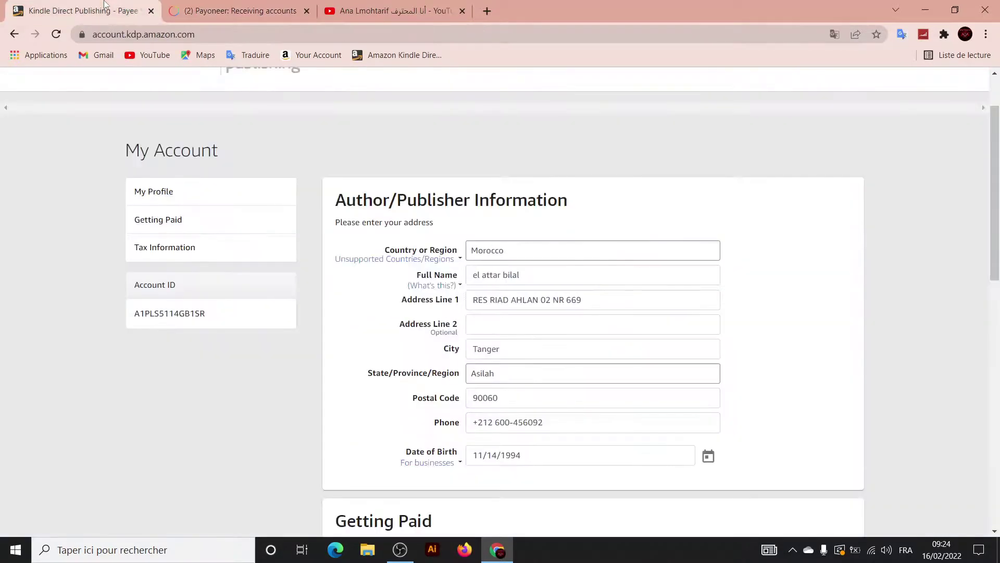
pyautogui.click(14, 35)
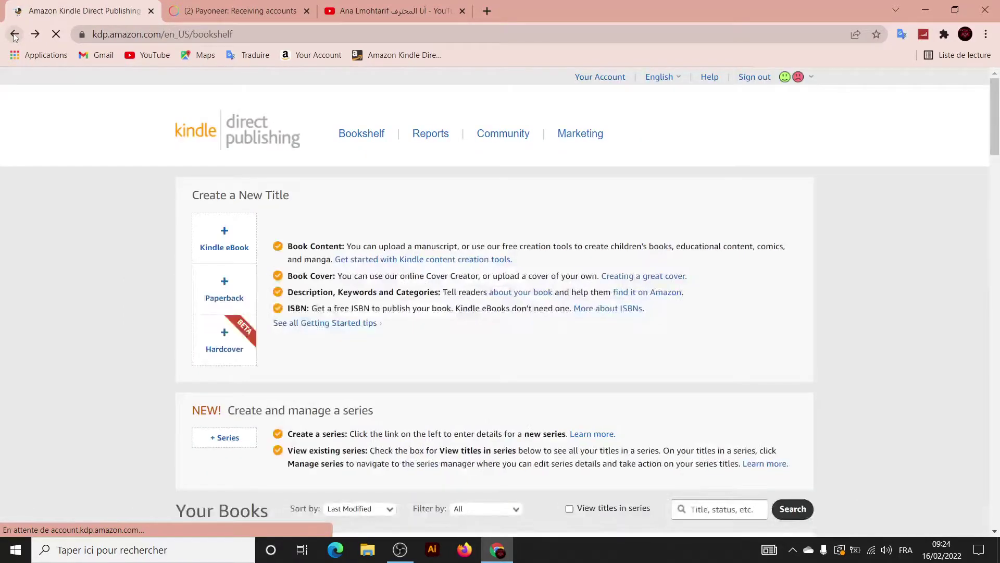
pyautogui.click(221, 4)
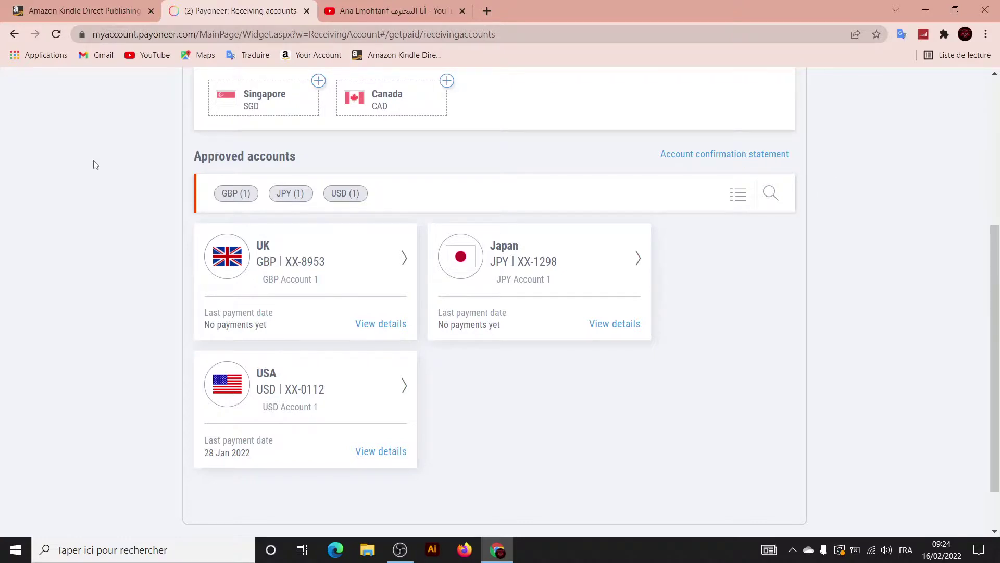
pyautogui.click(107, 6)
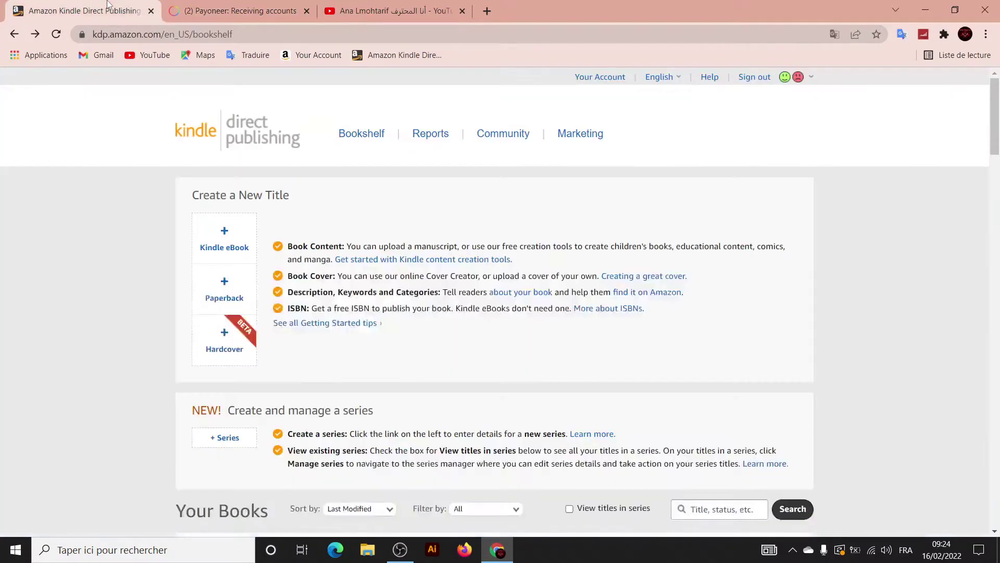